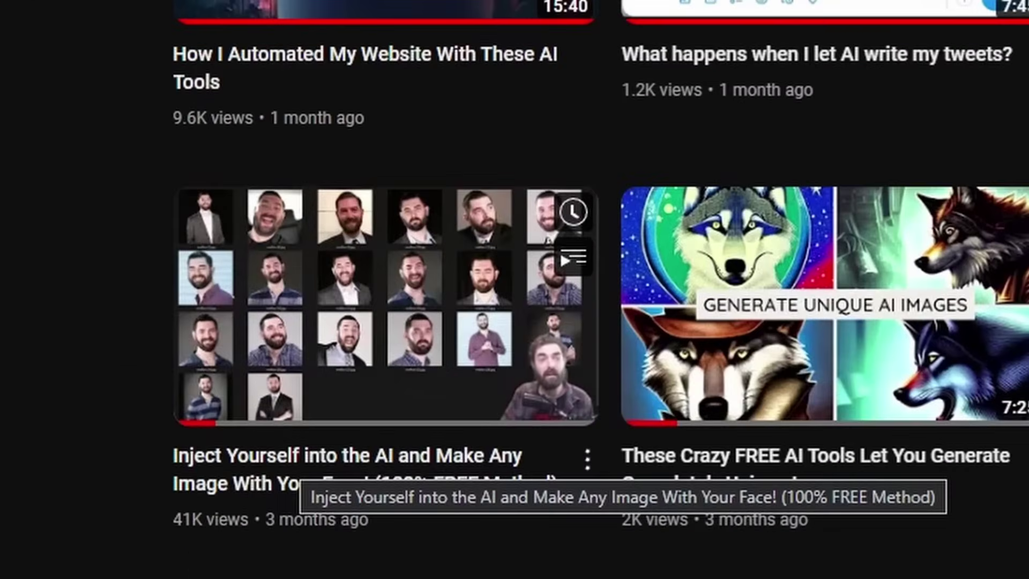
Play the 'Inject Yourself into the AI…' YouTube video about putting your face into AI images
{"action": "left_click", "coordinate": [300, 471]}
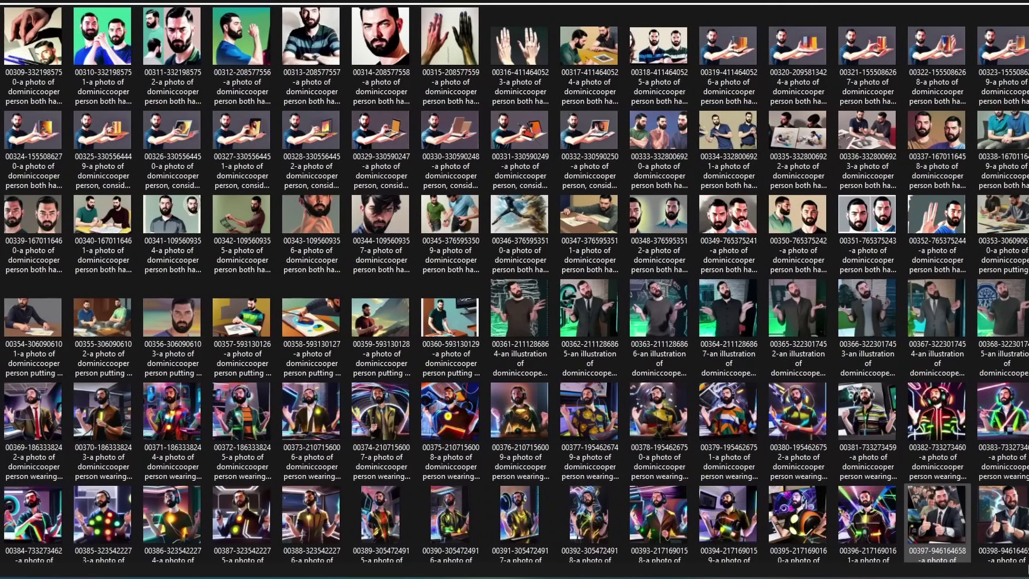
{"action": "scroll", "coordinate": [515, 289], "scroll_direction": "up", "scroll_amount": 5}
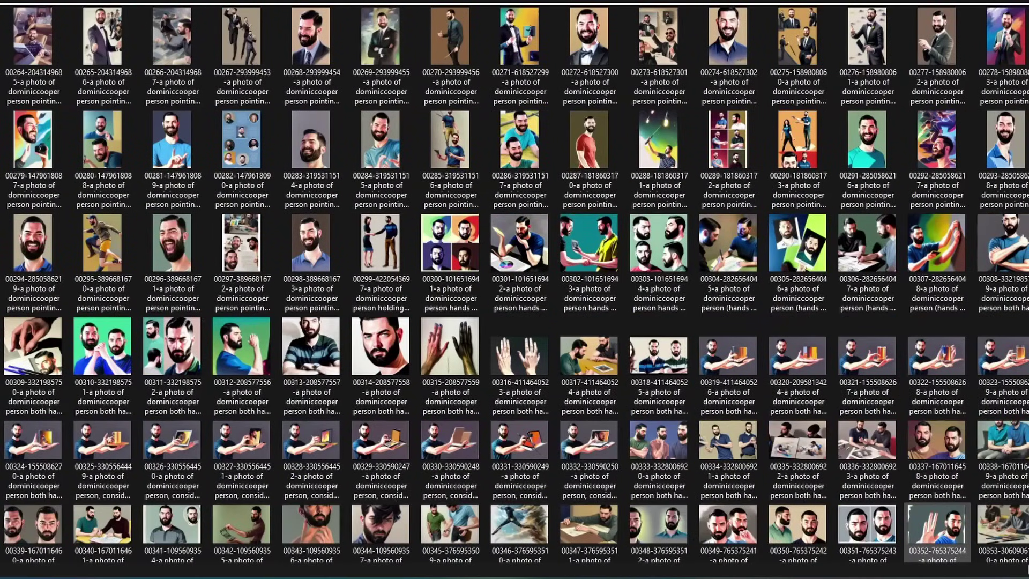
{"action": "scroll", "coordinate": [514, 289], "scroll_direction": "up", "scroll_amount": 5}
{"action": "scroll", "coordinate": [515, 289], "scroll_direction": "up", "scroll_amount": 5}
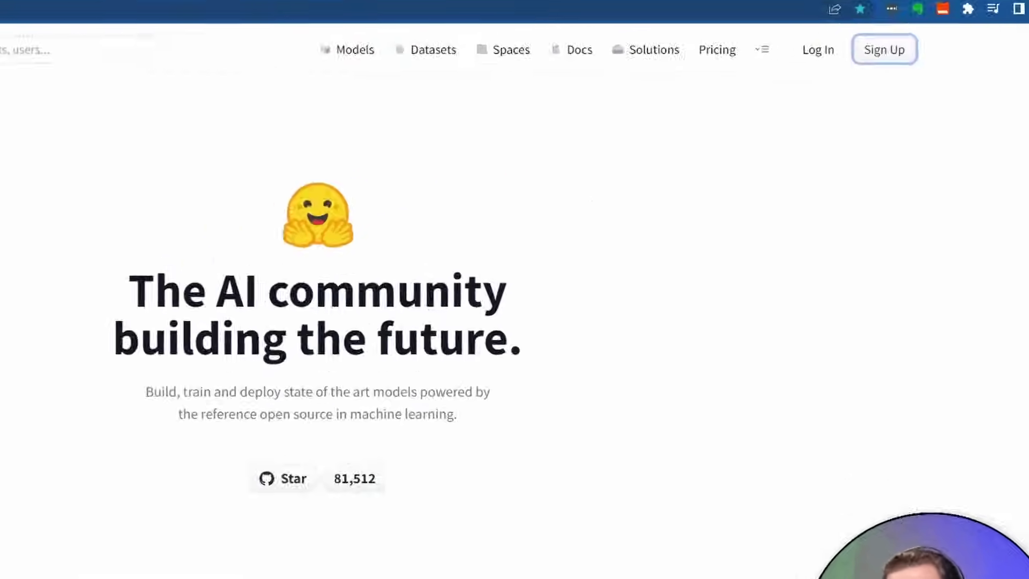
View the account sign-up pages on huggingface.co and github.com
{"action": "left_click", "coordinate": [892, 56]}
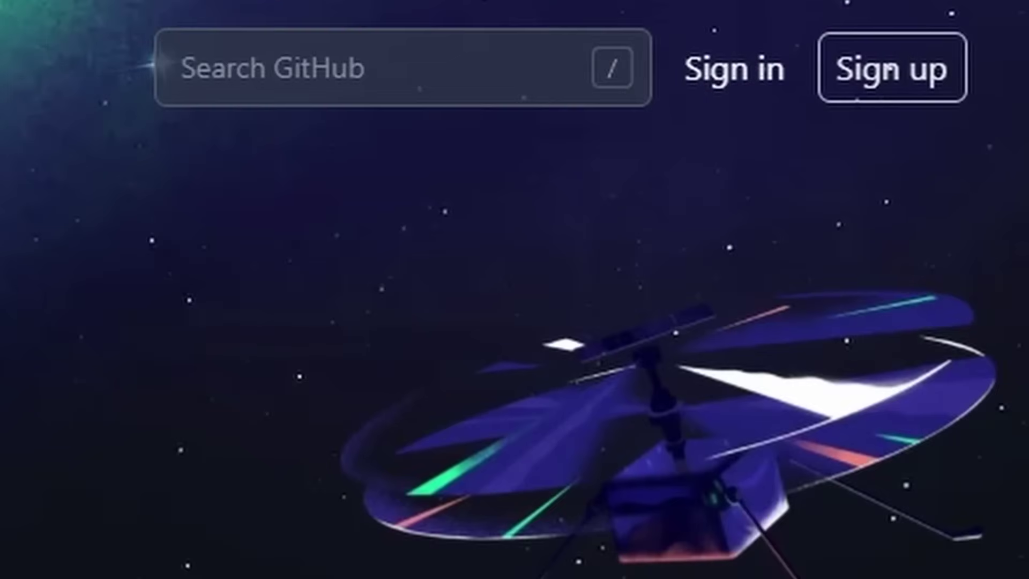
{"action": "left_click", "coordinate": [892, 67]}
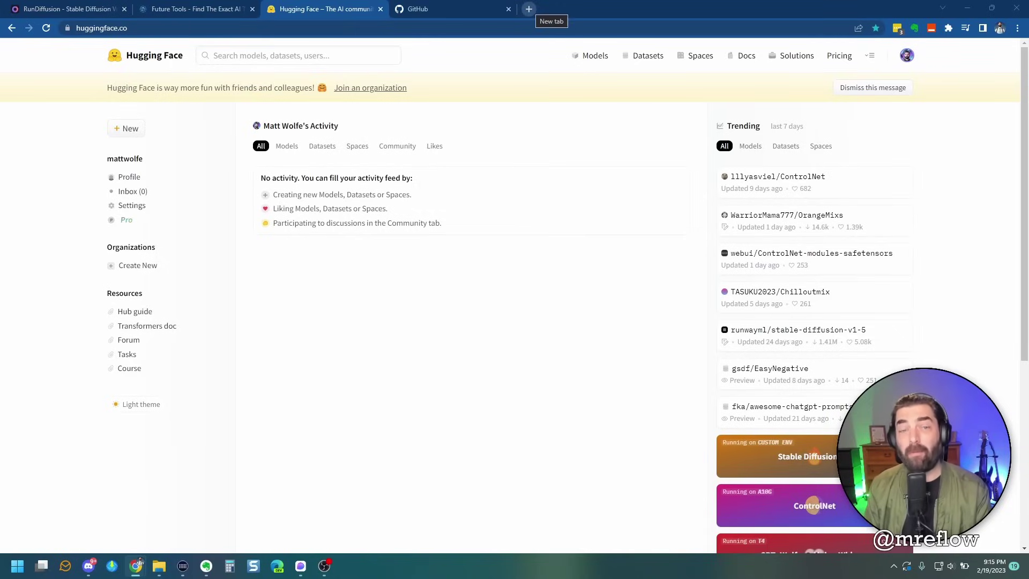
Go to gitforwindows.org in a new tab and download the Git for Windows installer
{"action": "left_click", "coordinate": [528, 8]}
{"action": "type", "text": "gitforwindows"}
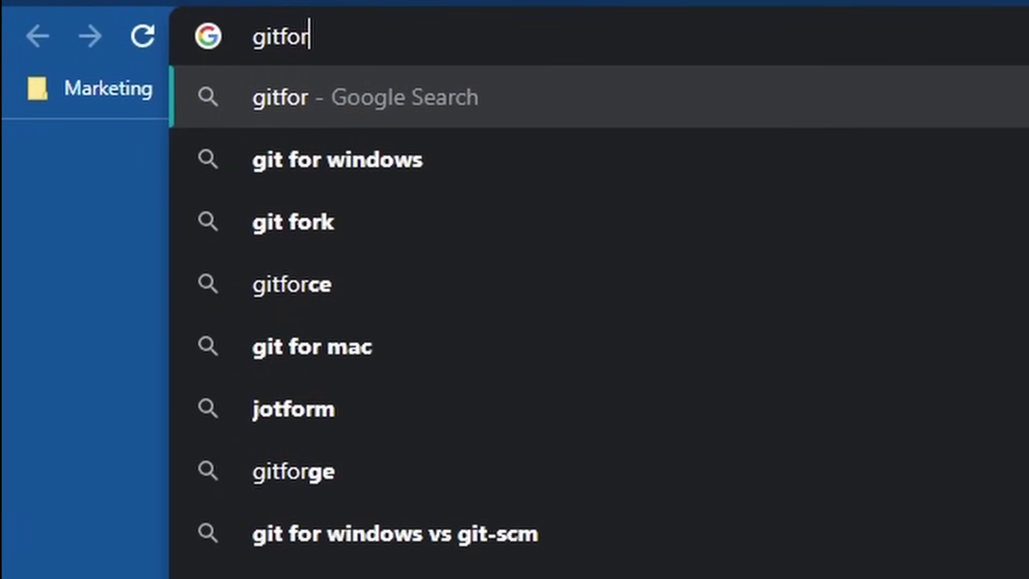
{"action": "type", "text": ".org"}
{"action": "key", "text": "Return"}
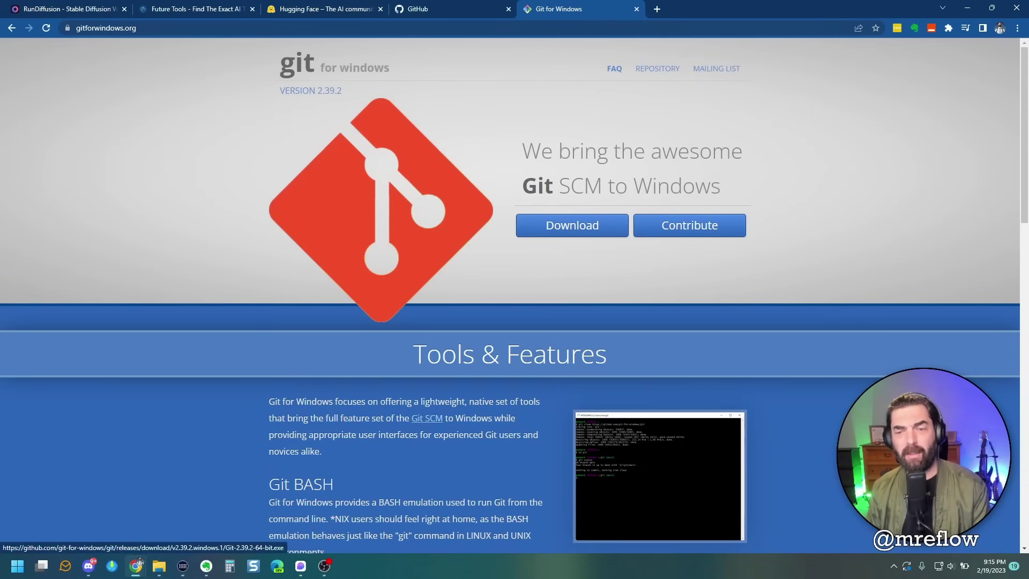
{"action": "left_click", "coordinate": [572, 225]}
Run the installer through to Finish, installing Git 2.39.2 and launching Git Bash
{"action": "left_click", "coordinate": [57, 538]}
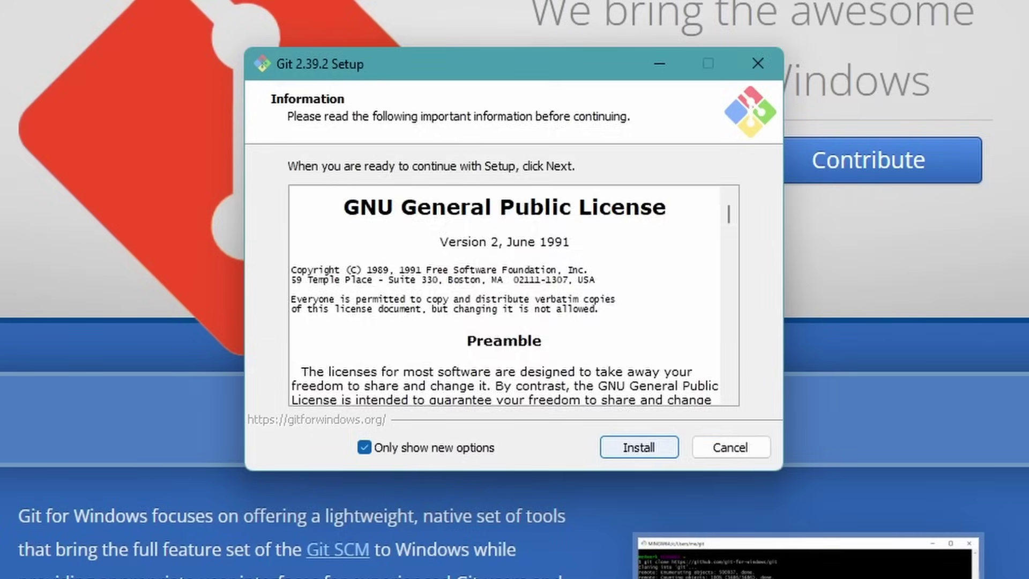
{"action": "key", "text": "Return"}
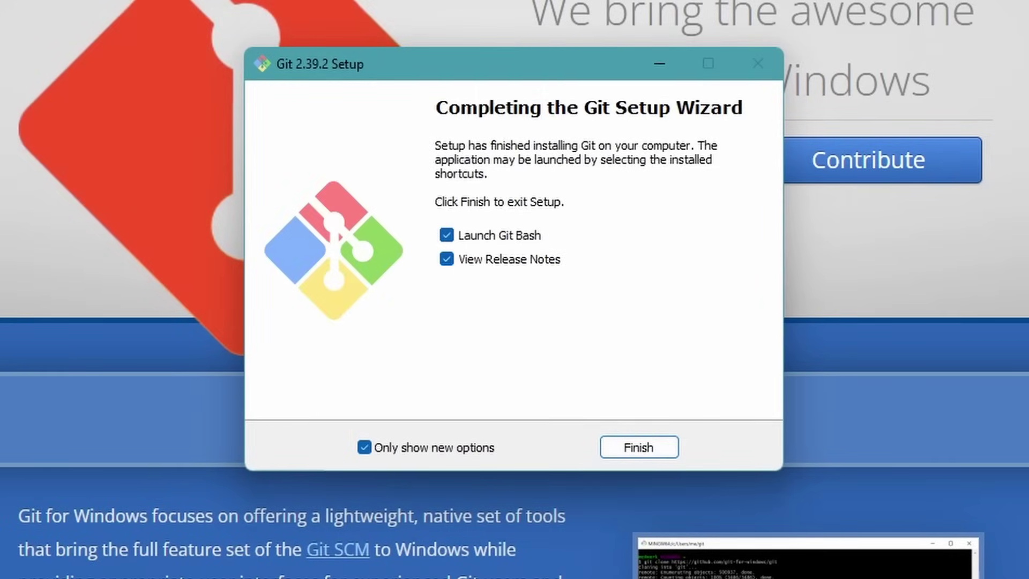
{"action": "key", "text": "Return"}
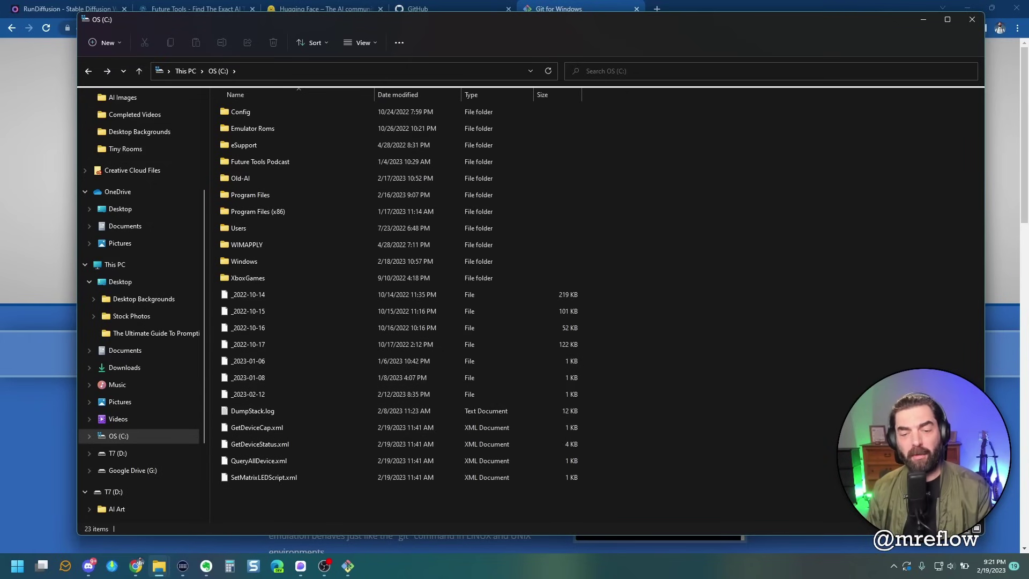
Add a new folder named 'AI' in the C: drive root using New > Folder
{"action": "right_click", "coordinate": [346, 383]}
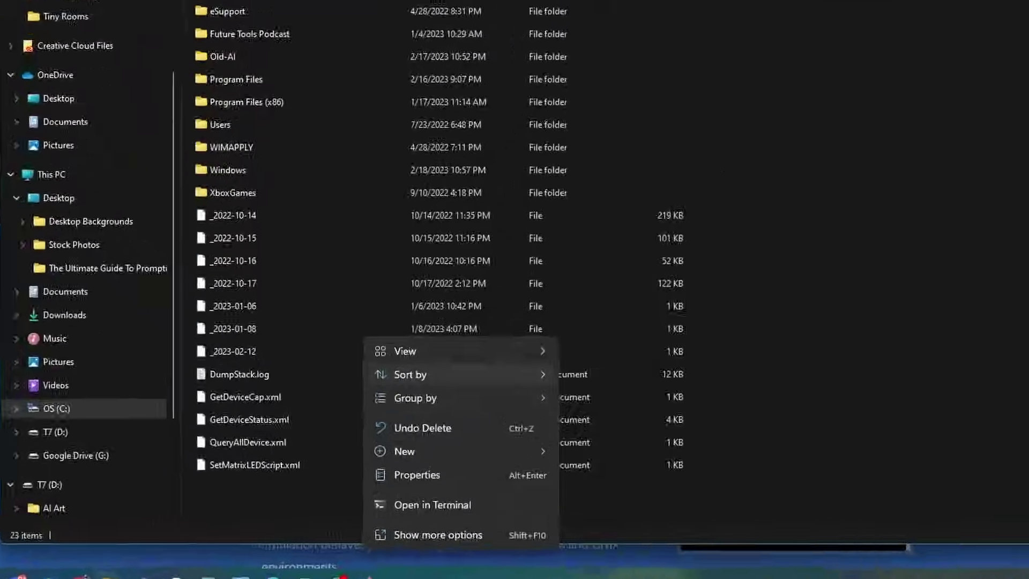
{"action": "mouse_move", "coordinate": [372, 467]}
{"action": "left_click", "coordinate": [507, 469]}
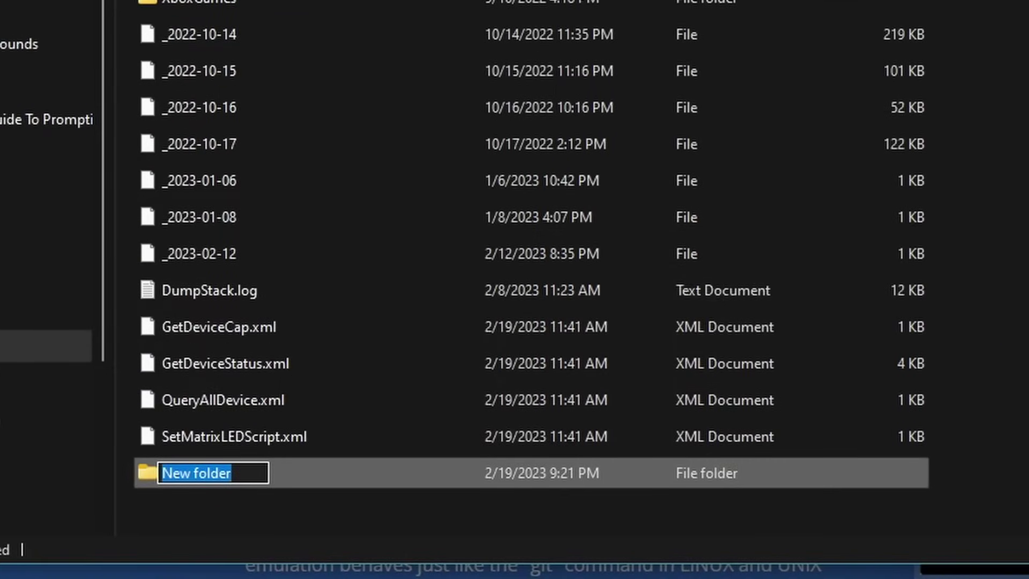
{"action": "type", "text": "AI"}
{"action": "key", "text": "Return"}
{"action": "right_click", "coordinate": [177, 471]}
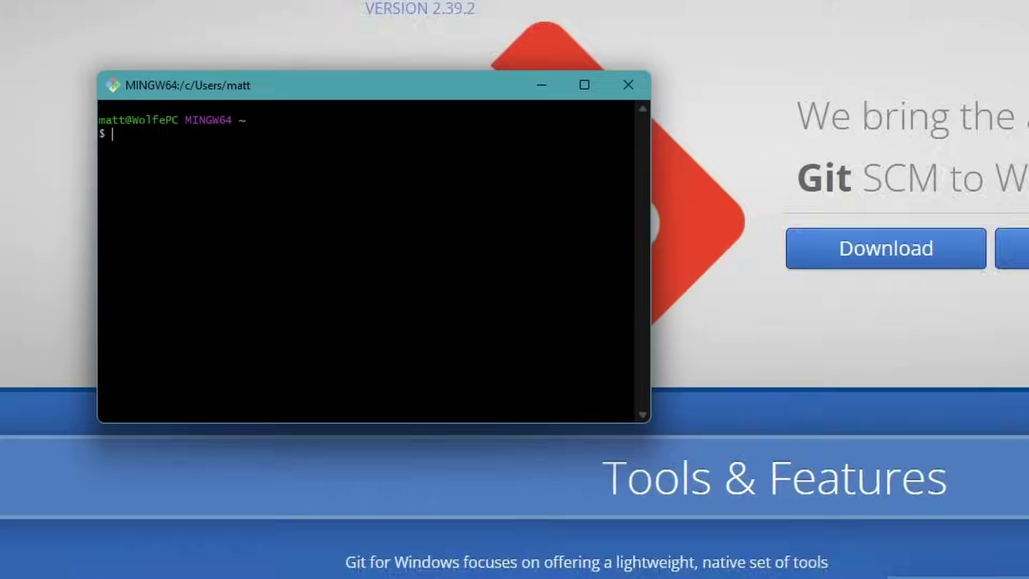
Run cd with the pasted /c/AI path to switch Git Bash into the AI folder
{"action": "type", "text": "c"}
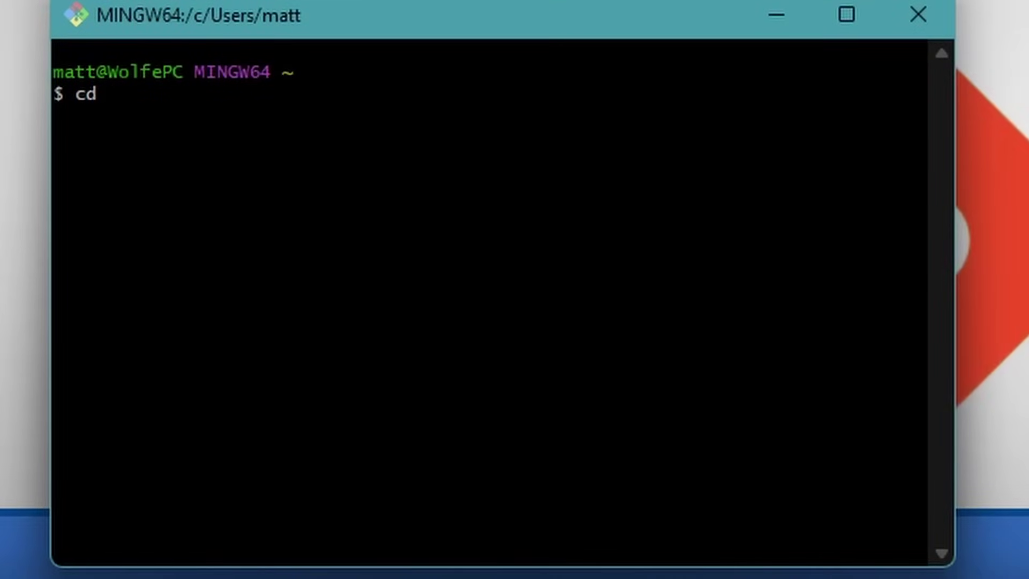
{"action": "type", "text": "d"}
{"action": "right_click", "coordinate": [128, 95]}
{"action": "left_click", "coordinate": [195, 198]}
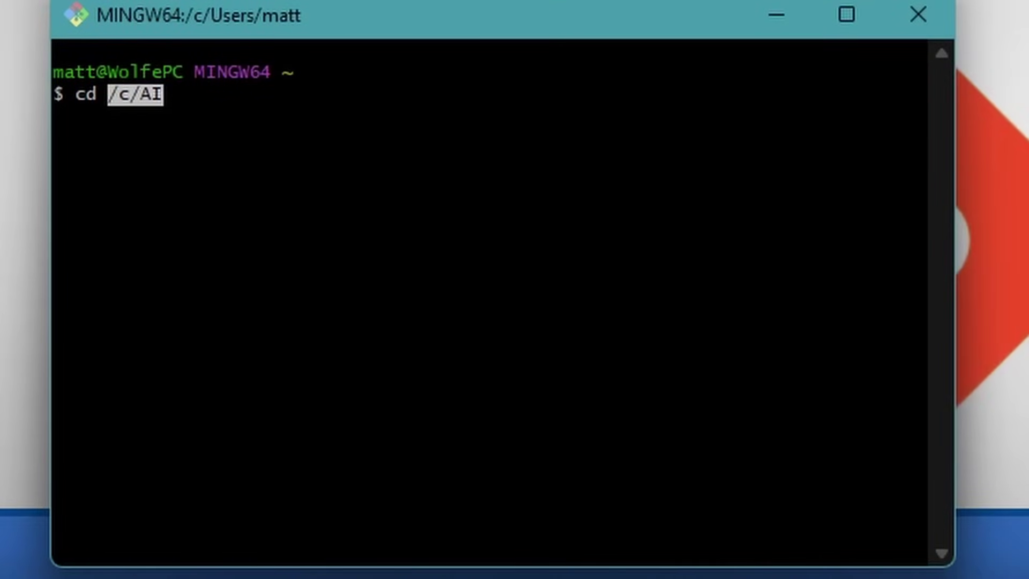
{"action": "key", "text": "Return"}
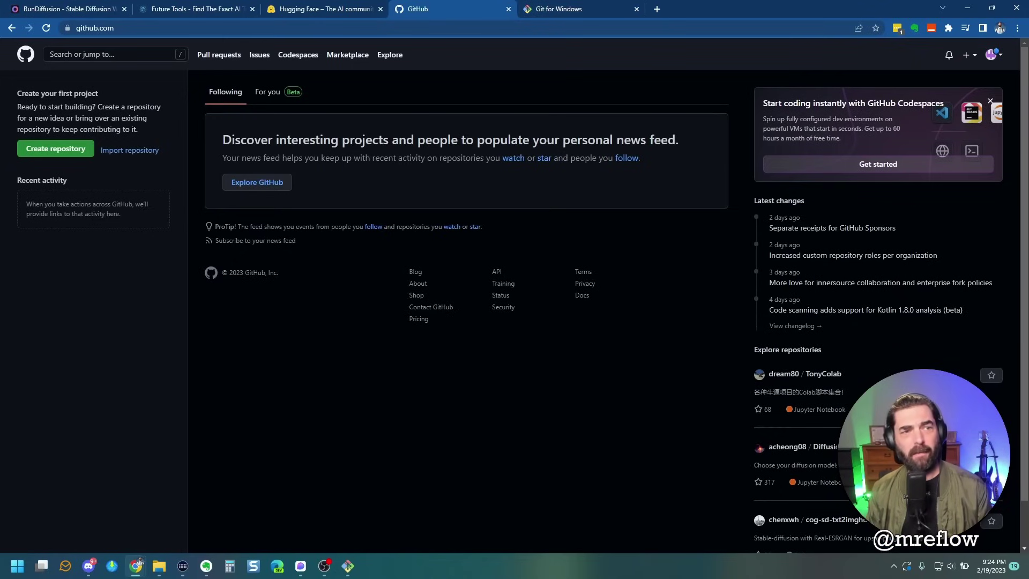
Search GitHub for 'automatic' and open the AUTOMATIC1111/stable-diffusion-webui repository
{"action": "type", "text": "/automatic"}
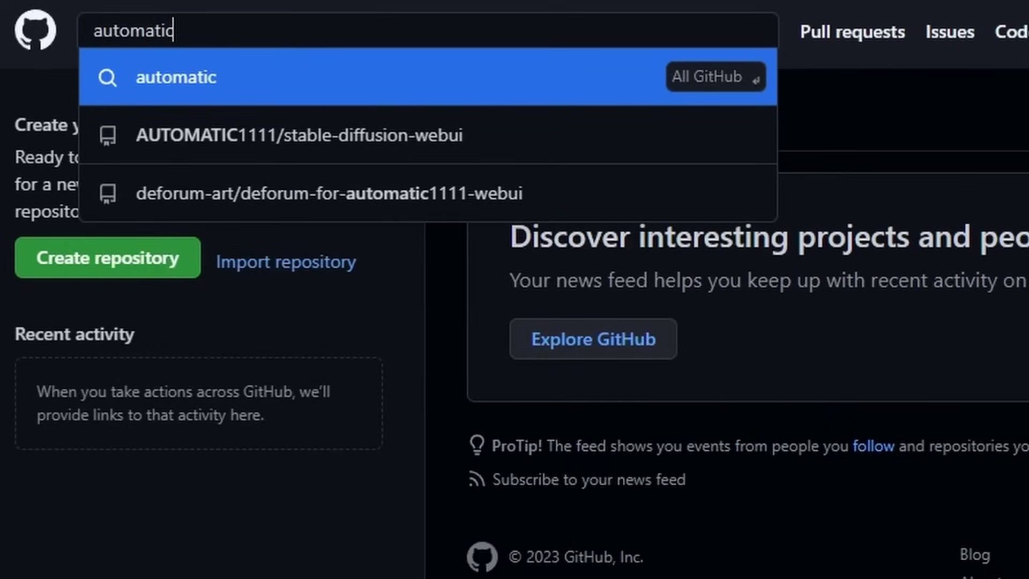
{"action": "key", "text": "Down"}
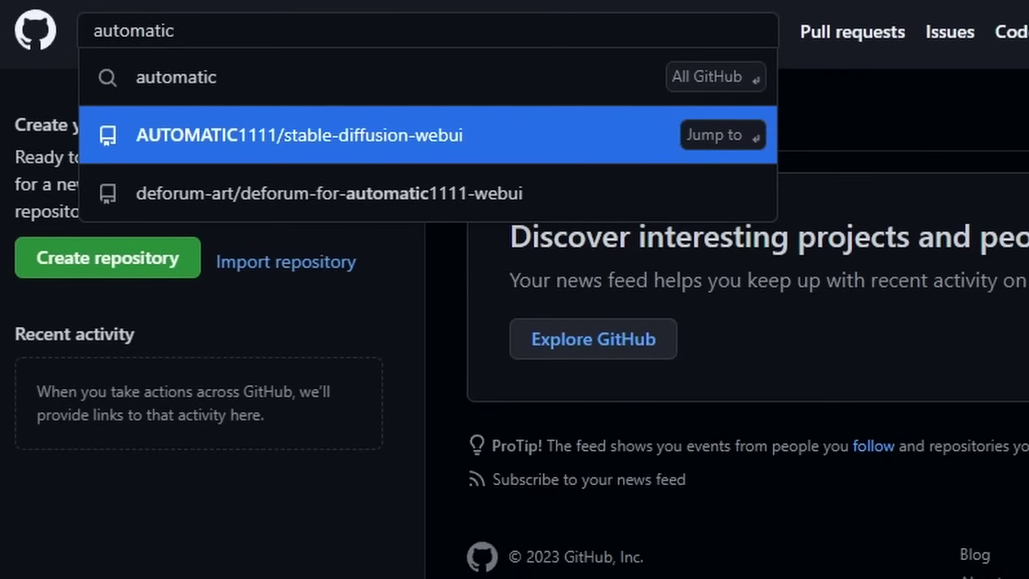
{"action": "key", "text": "Return"}
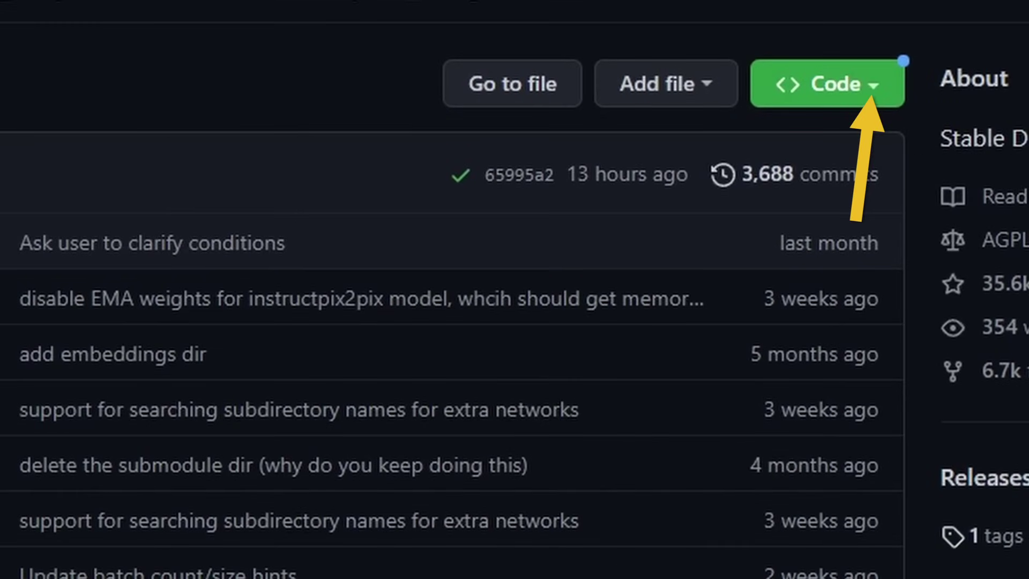
Copy the repository's HTTPS clone URL from the Code menu, returning to Git Bash
{"action": "left_click", "coordinate": [828, 84]}
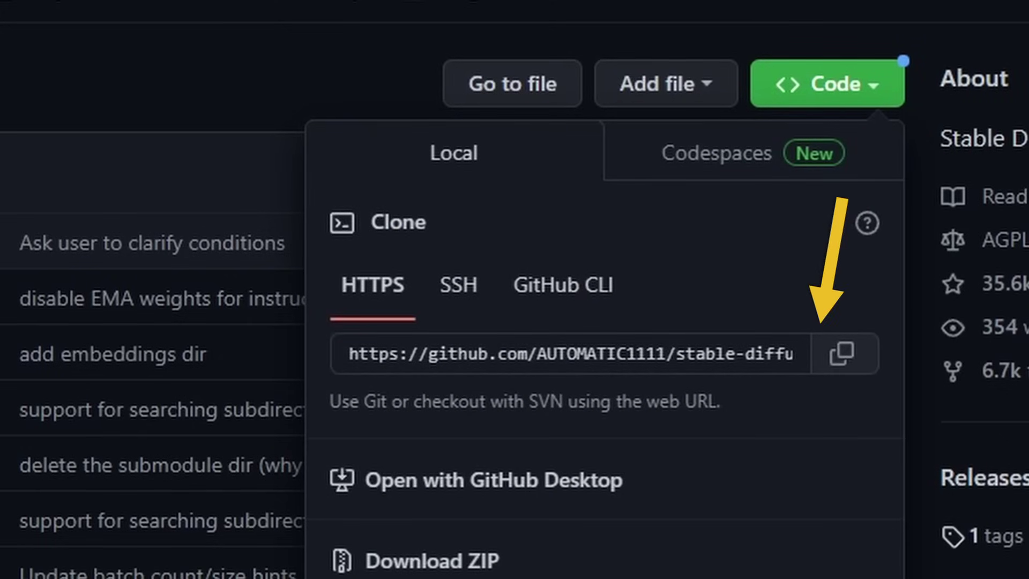
{"action": "left_click", "coordinate": [842, 354]}
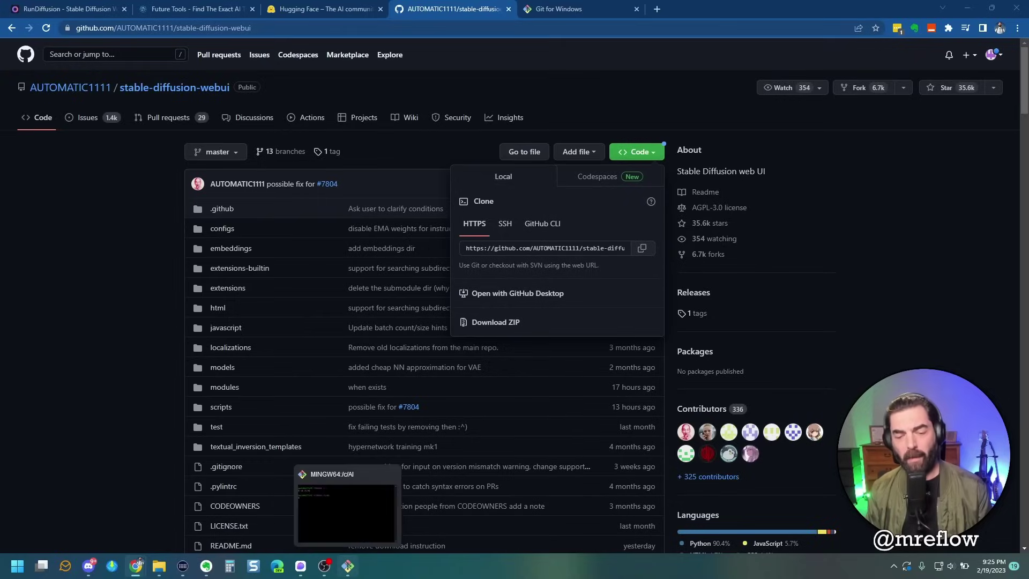
{"action": "left_click", "coordinate": [348, 566]}
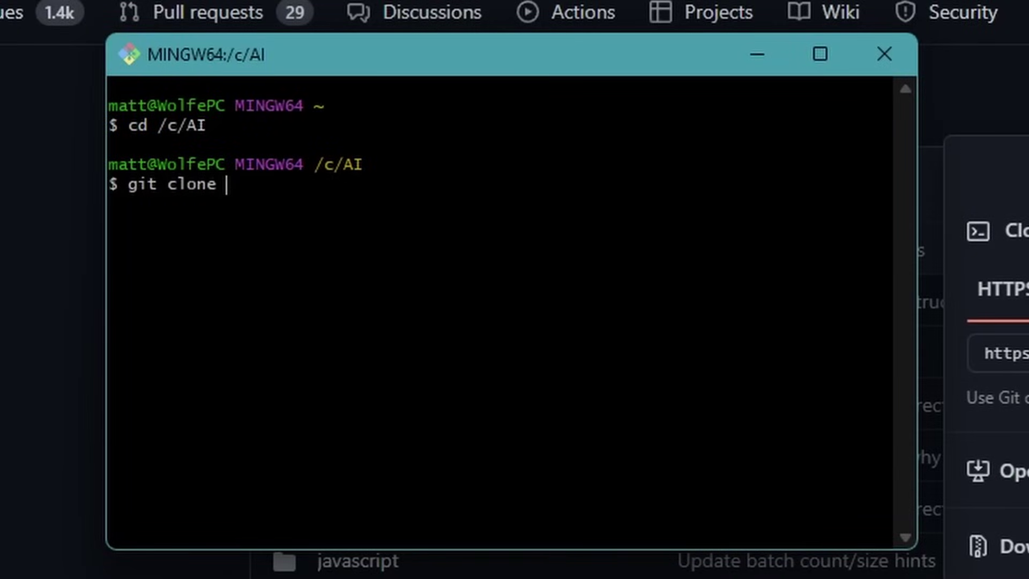
Paste the copied URL after 'git clone' and run it to clone stable-diffusion-webui into /c/AI
{"action": "right_click", "coordinate": [250, 178]}
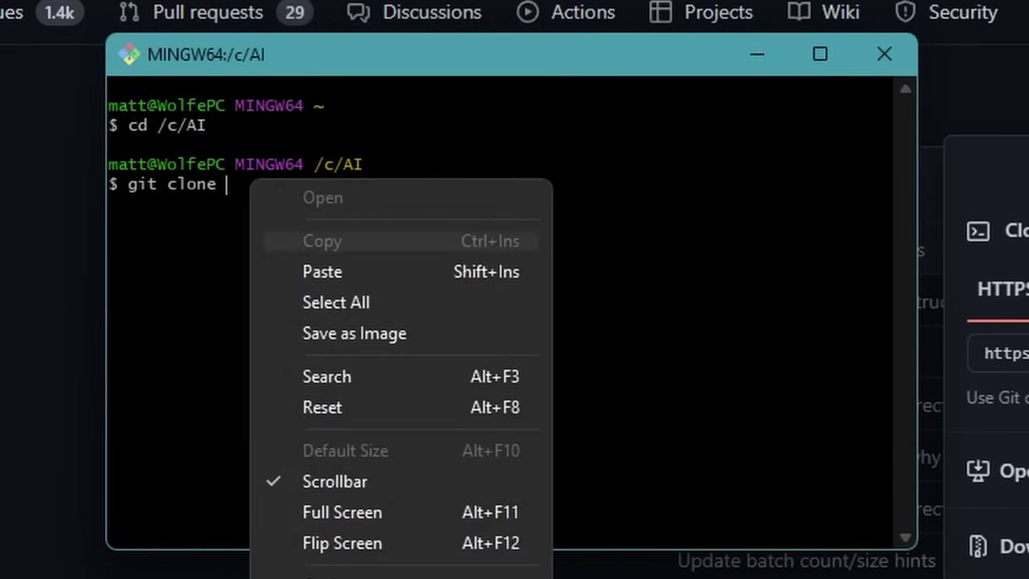
{"action": "left_click", "coordinate": [322, 271]}
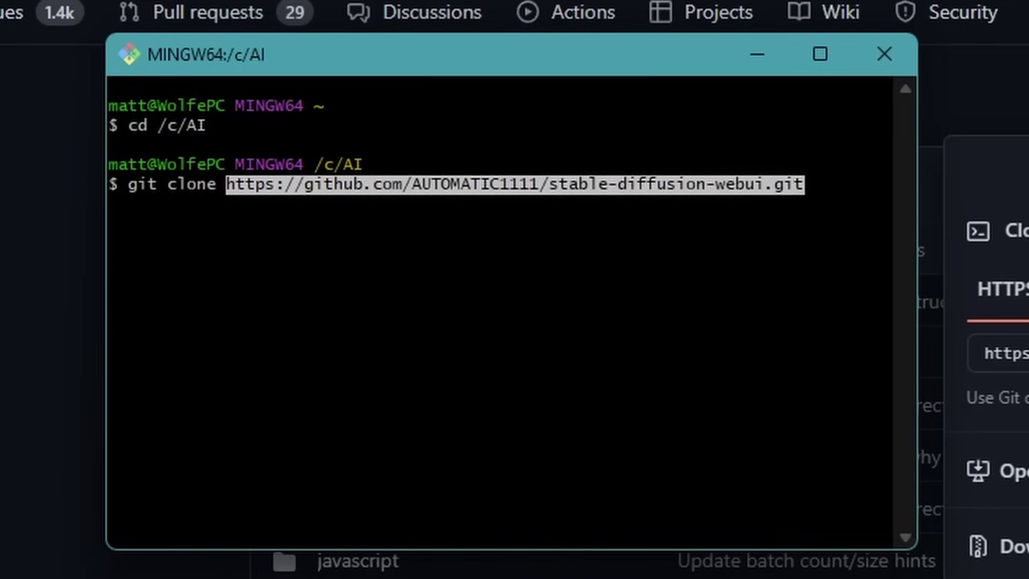
{"action": "key", "text": "Return"}
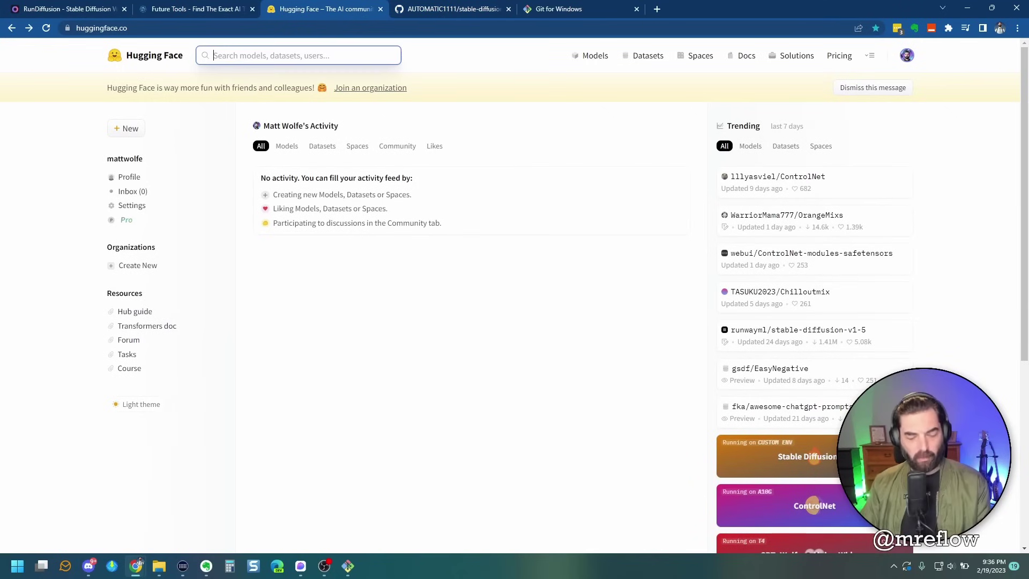
Search Hugging Face for 'stable' to find Stable Diffusion models
{"action": "type", "text": "stable"}
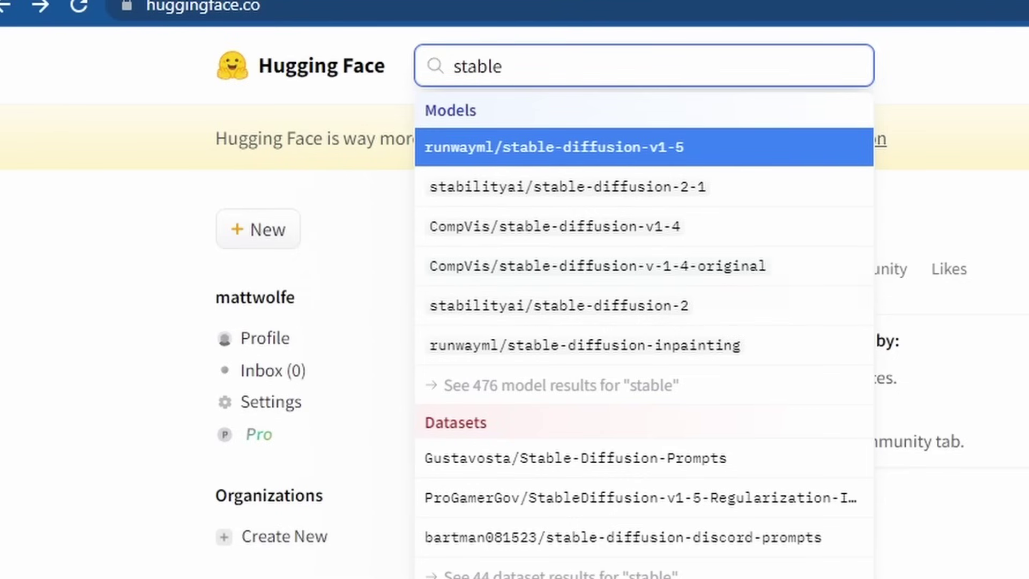
Open the CompVis/stable-diffusion-v-1-4-original model page and download sd-v1-4.ckpt
{"action": "key", "text": "Down"}
{"action": "key", "text": "Down"}
{"action": "key", "text": "Down"}
{"action": "key", "text": "Return"}
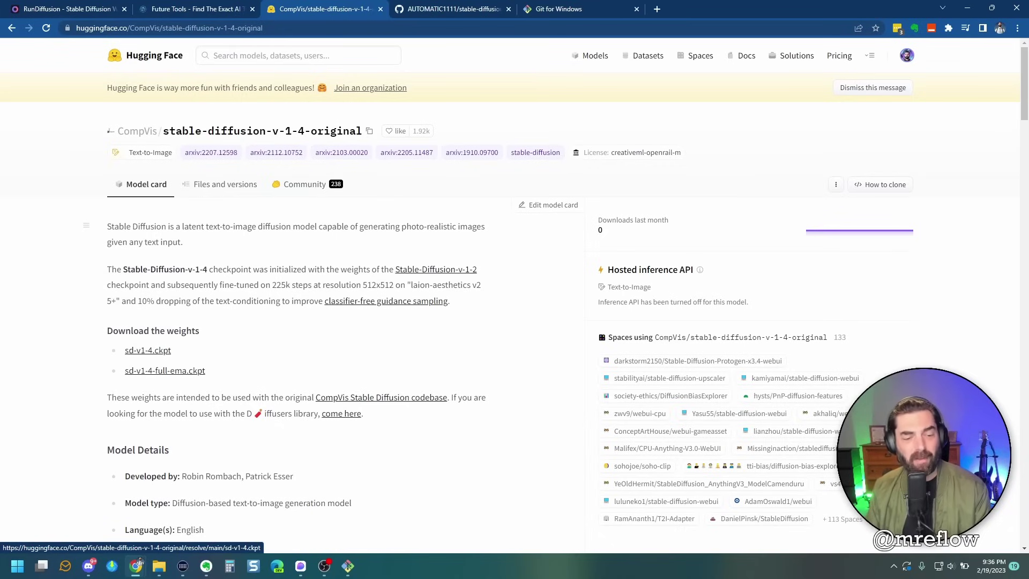
{"action": "left_click", "coordinate": [148, 350]}
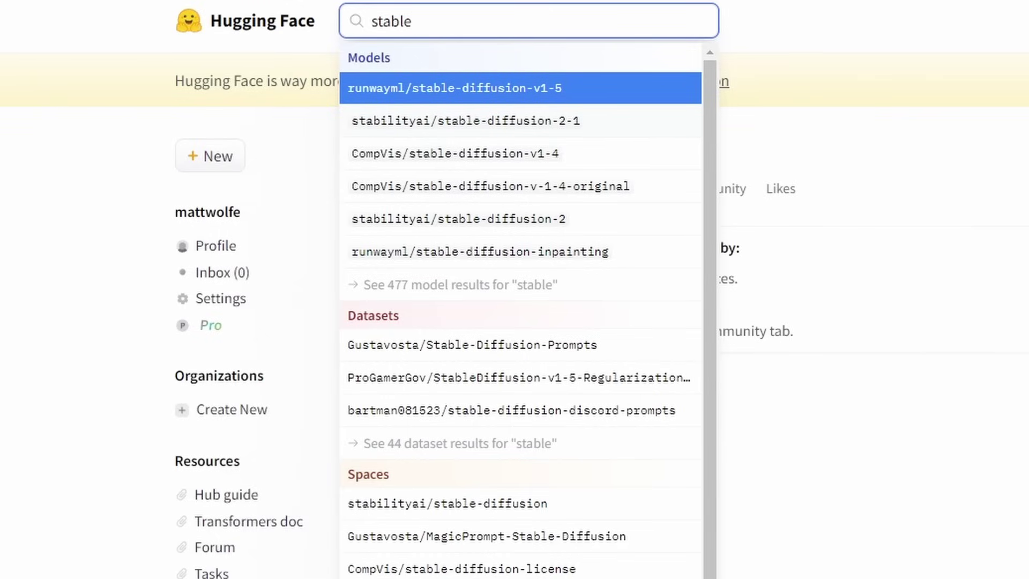
{"action": "left_click", "coordinate": [490, 186]}
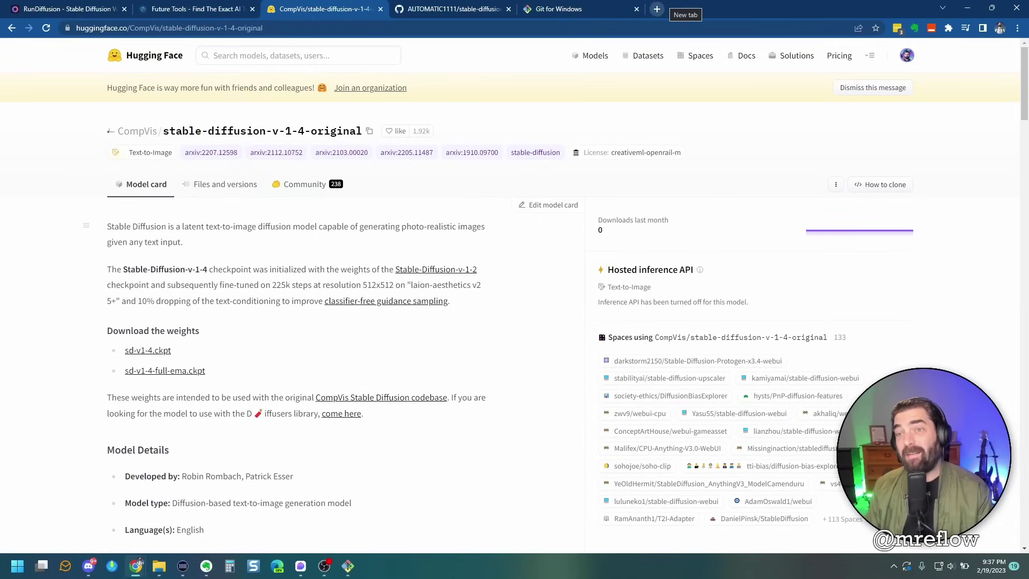
Load python.org in a new browser tab
{"action": "left_click", "coordinate": [656, 9]}
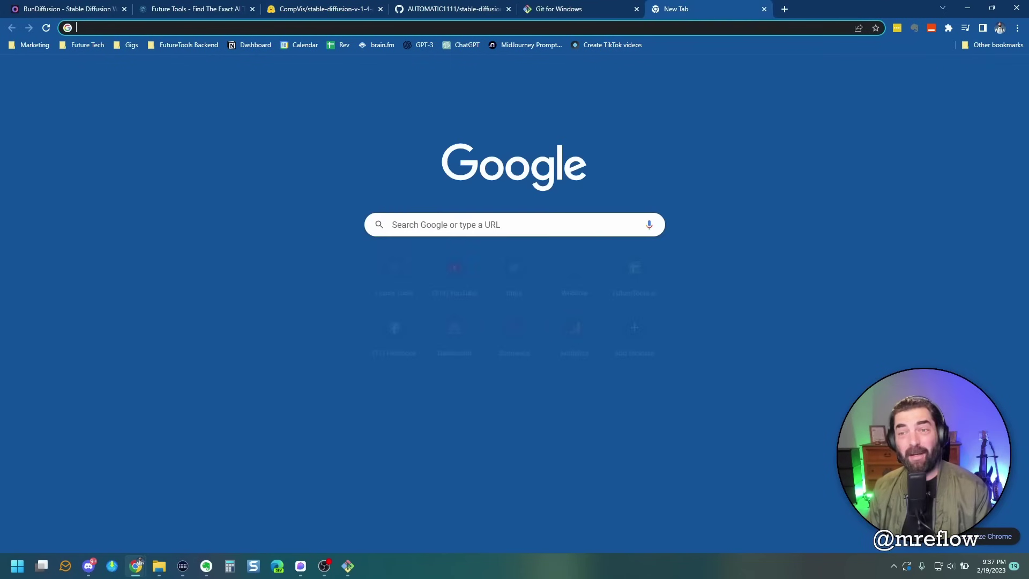
{"action": "type", "text": "python.org"}
{"action": "key", "text": "Return"}
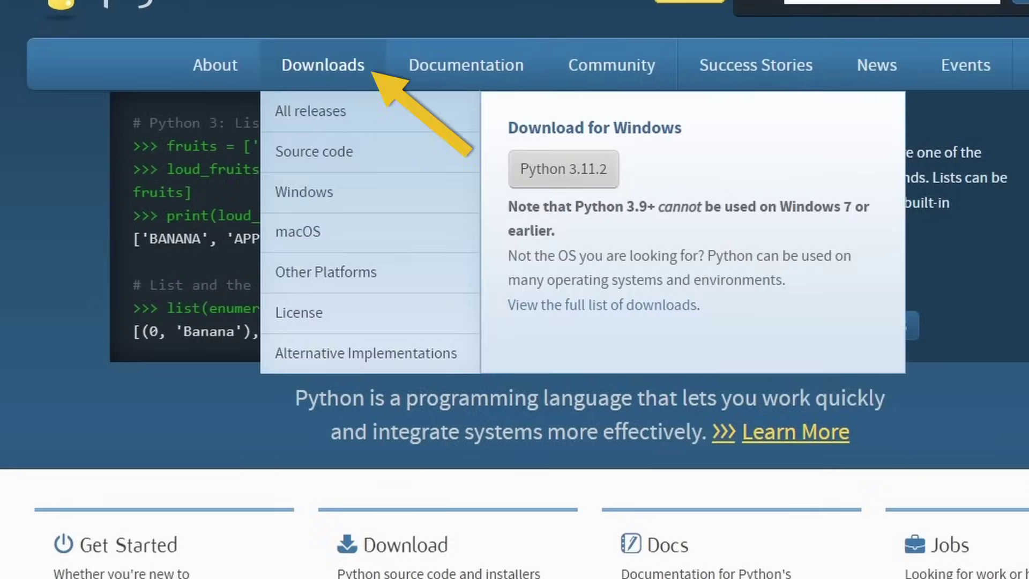
Download the Python 3.10.10 Windows installer (64-bit) and run it through to completion
{"action": "left_click", "coordinate": [304, 192]}
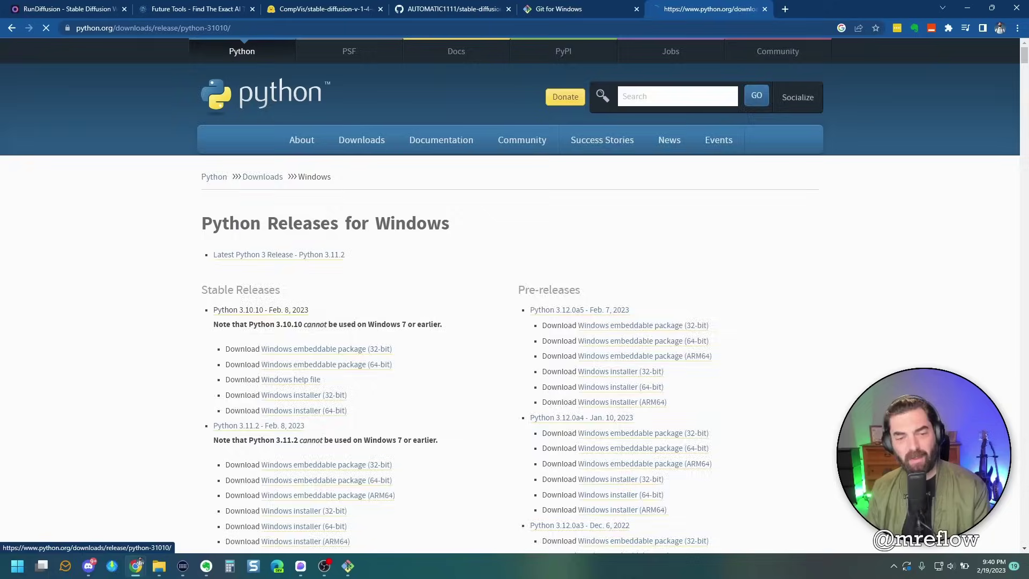
{"action": "left_click", "coordinate": [141, 371]}
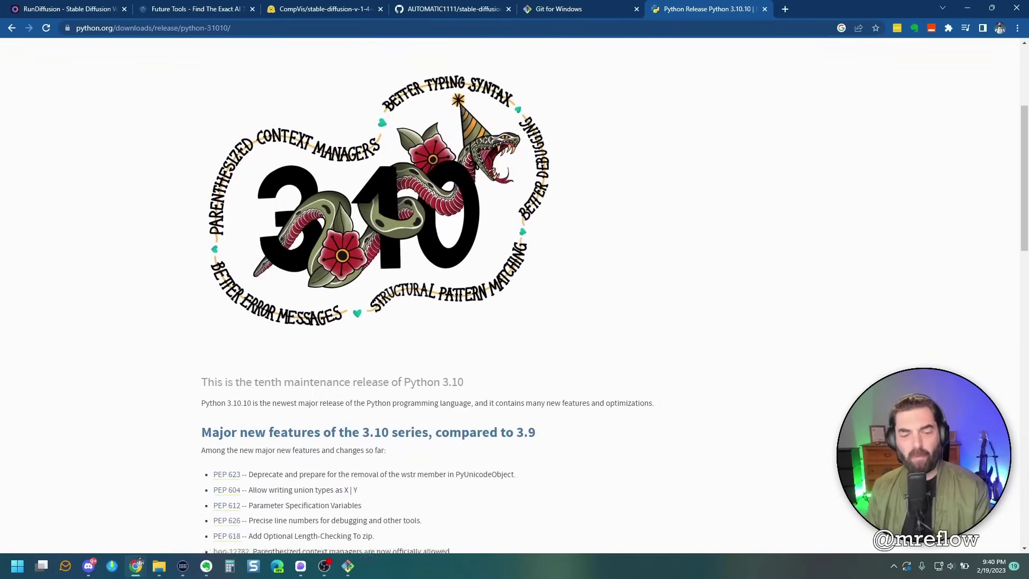
{"action": "scroll", "coordinate": [514, 295], "scroll_direction": "down", "scroll_amount": 4}
{"action": "scroll", "coordinate": [515, 295], "scroll_direction": "down", "scroll_amount": 10}
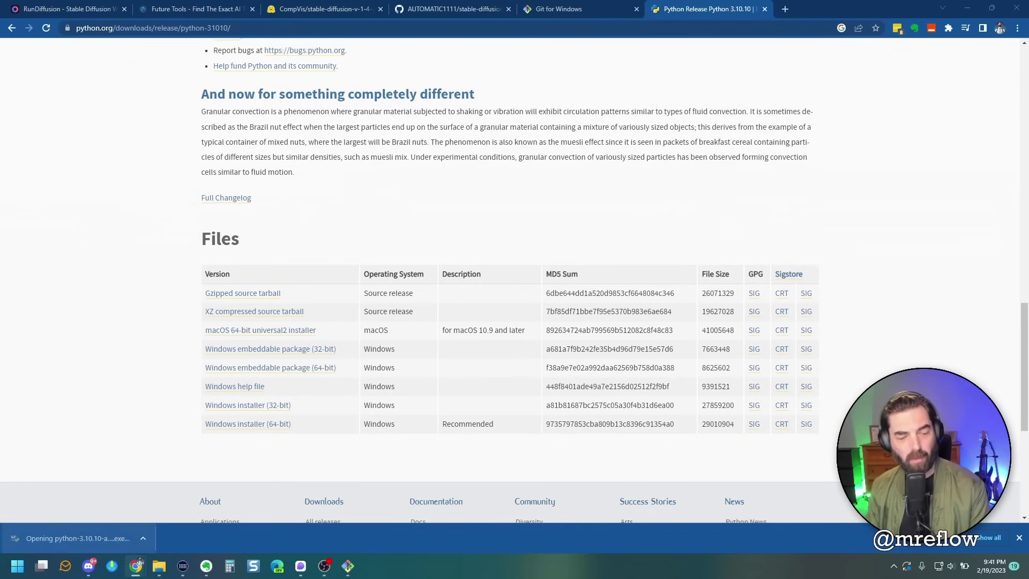
{"action": "left_click", "coordinate": [78, 538]}
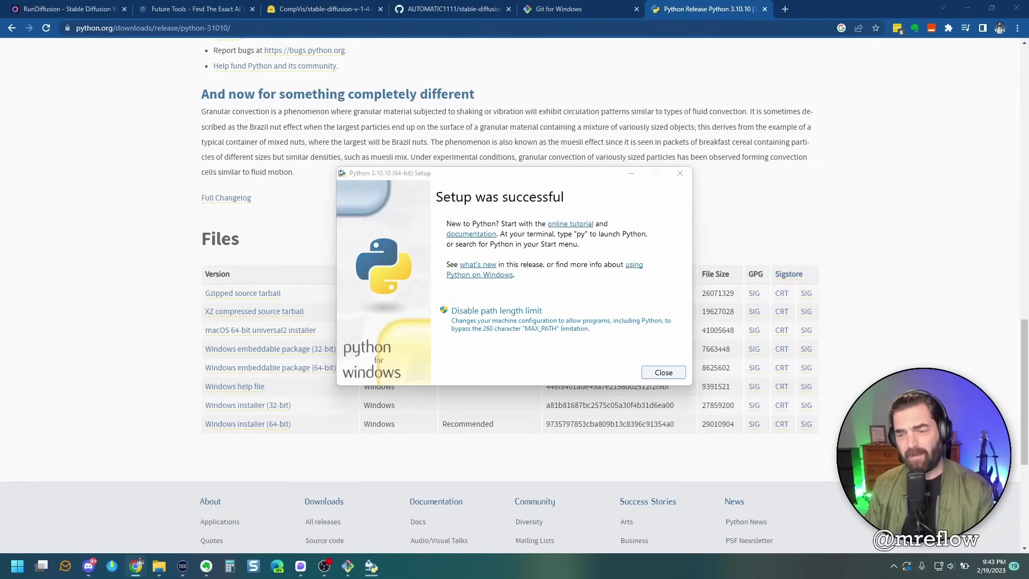
{"action": "left_click", "coordinate": [664, 372]}
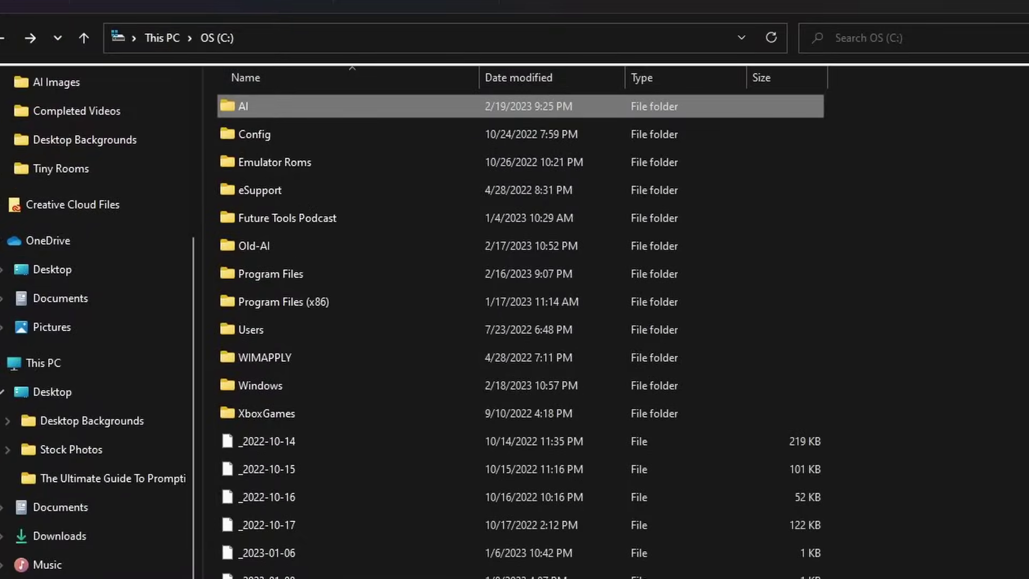
Open C:\AI\stable-diffusion-webui\models\Stable-diffusion and right-click its empty area to paste
{"action": "key", "text": "Return"}
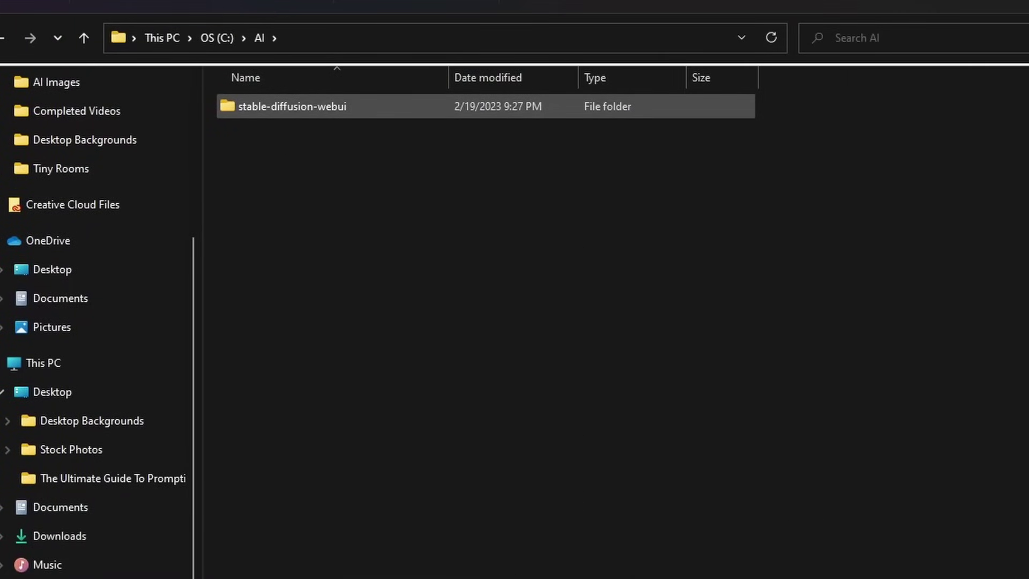
{"action": "key", "text": "Return"}
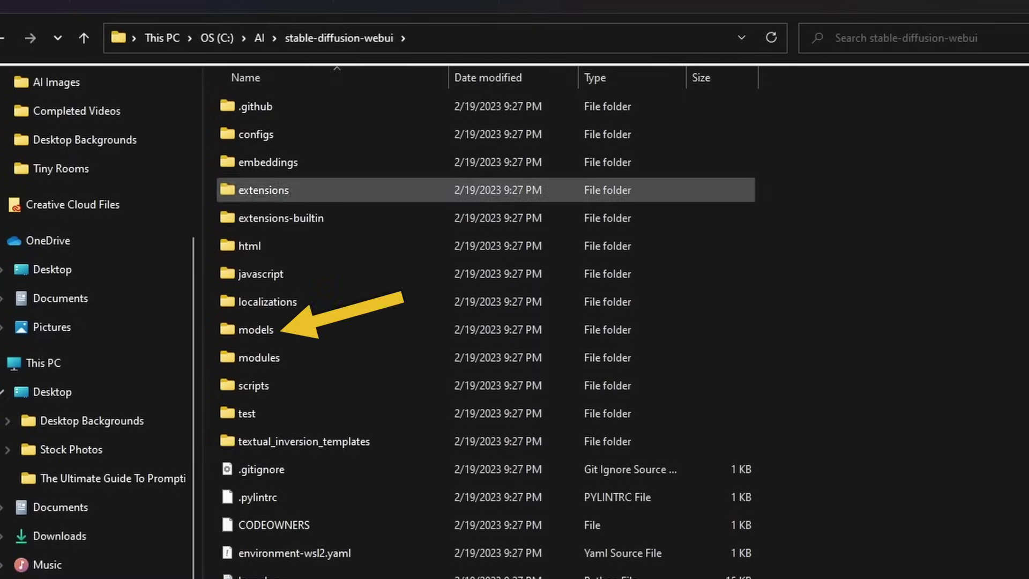
{"action": "double_click", "coordinate": [256, 330]}
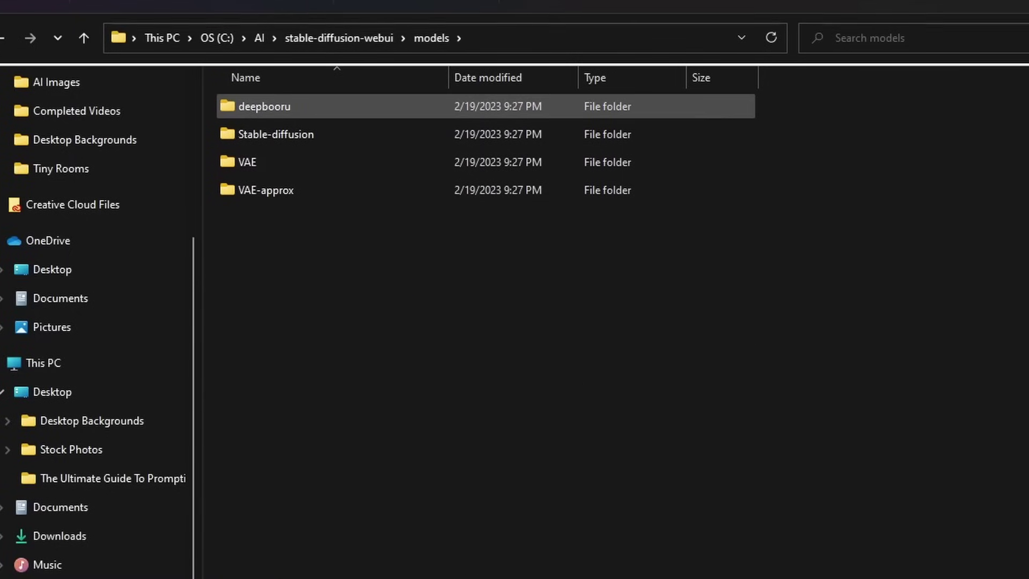
{"action": "double_click", "coordinate": [276, 134]}
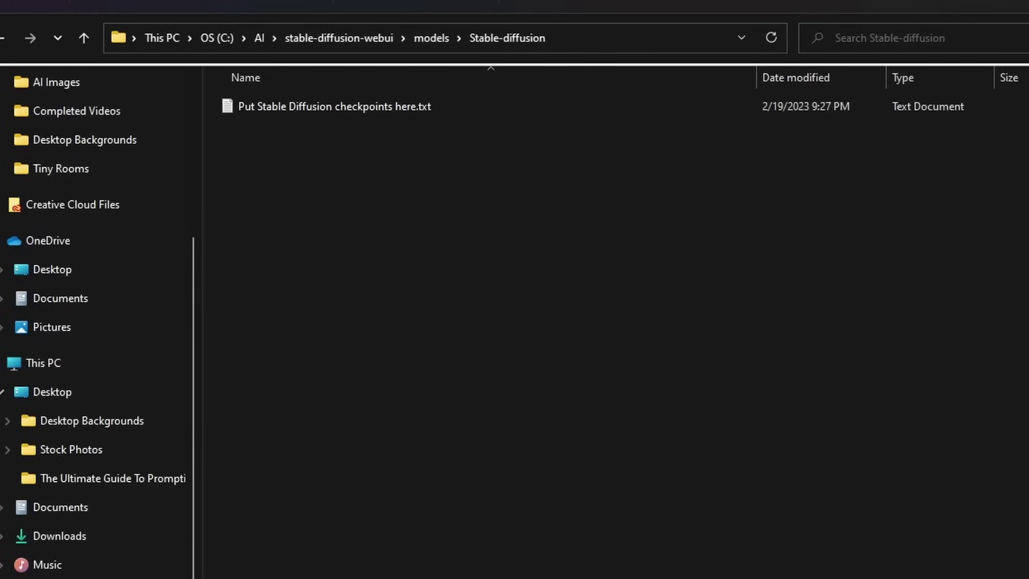
{"action": "left_click", "coordinate": [334, 106]}
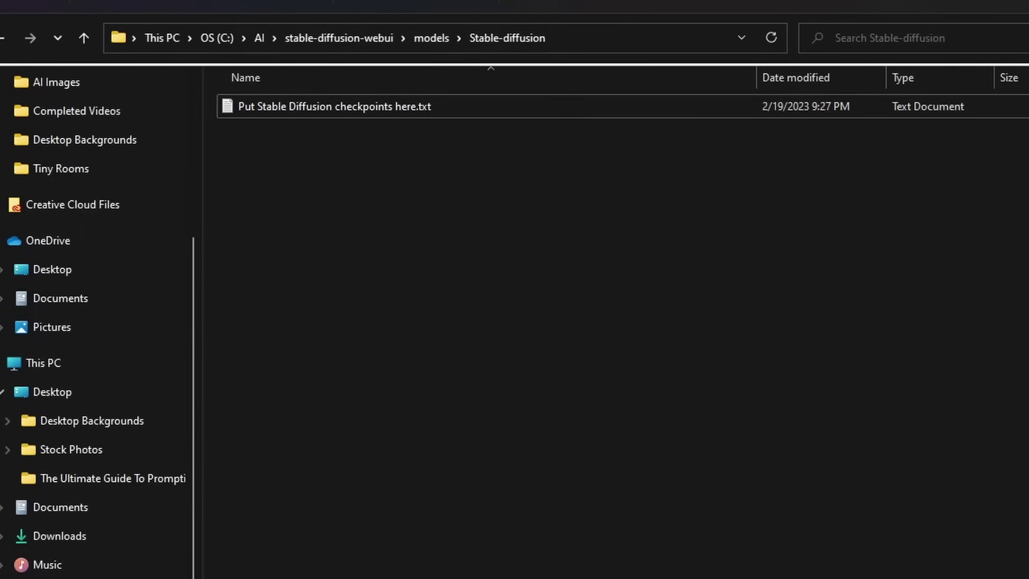
{"action": "right_click", "coordinate": [311, 200]}
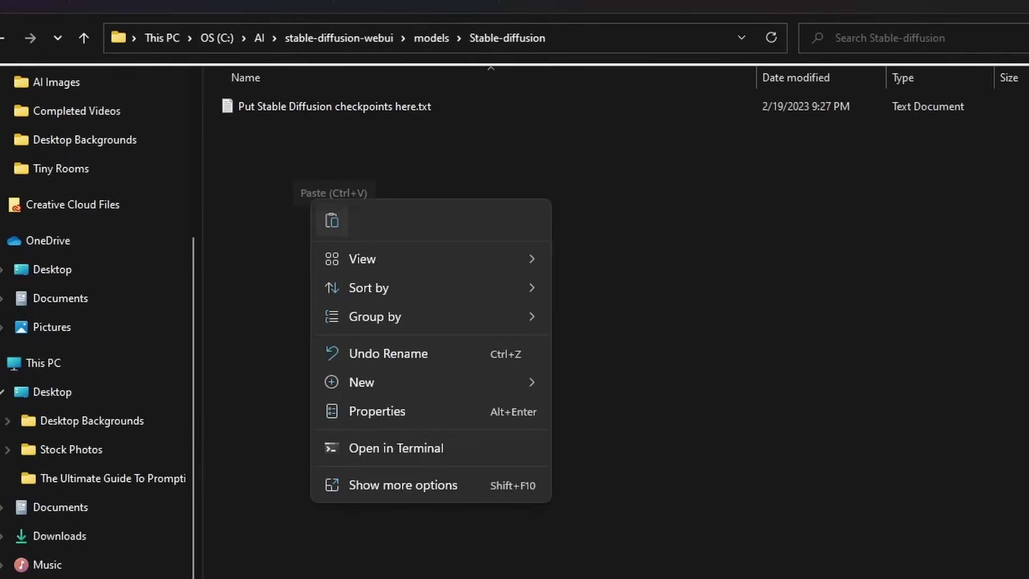
Paste the checkpoint file into the folder and tick save_to_gdrive in the notebook
{"action": "left_click", "coordinate": [333, 218]}
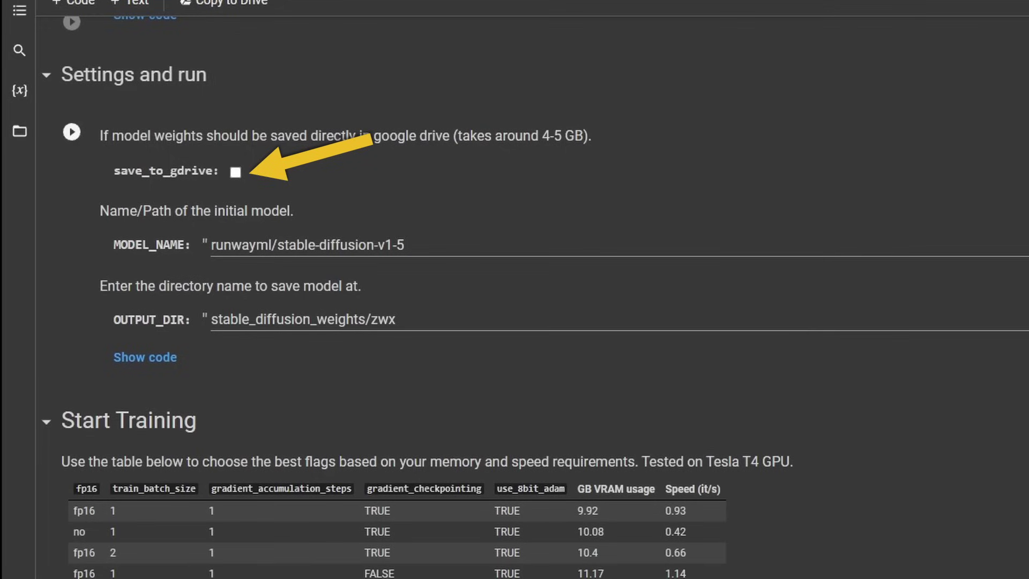
{"action": "left_click", "coordinate": [235, 171]}
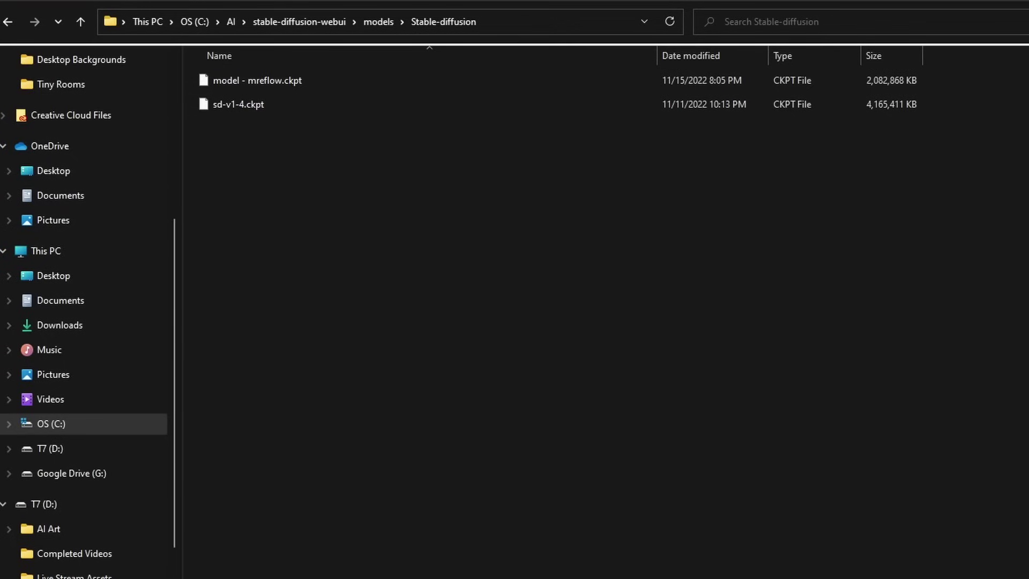
Return to the stable-diffusion-webui folder and run webui-user.bat to start the web UI
{"action": "left_click", "coordinate": [257, 80]}
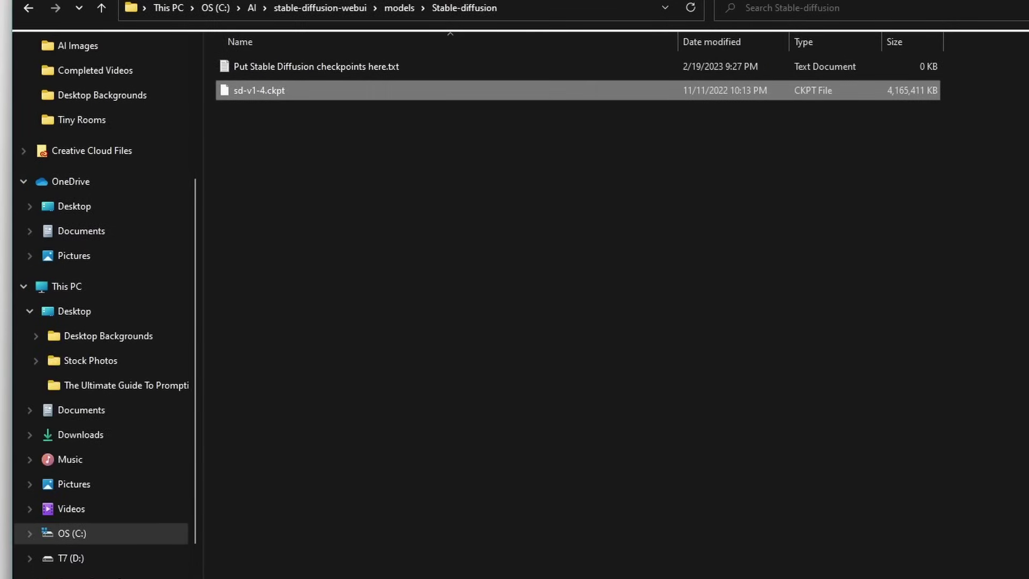
{"action": "left_click", "coordinate": [28, 8]}
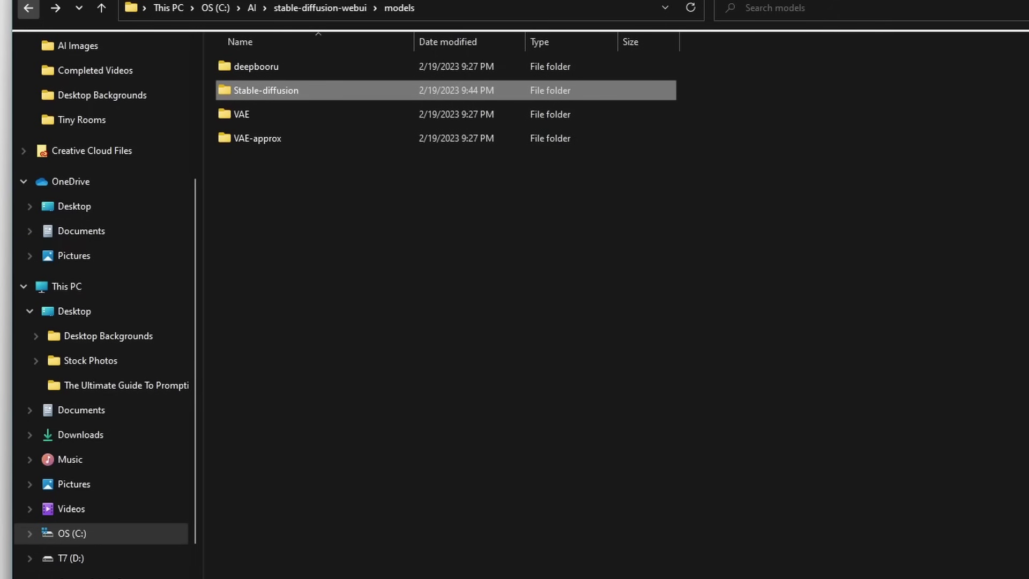
{"action": "left_click", "coordinate": [28, 8]}
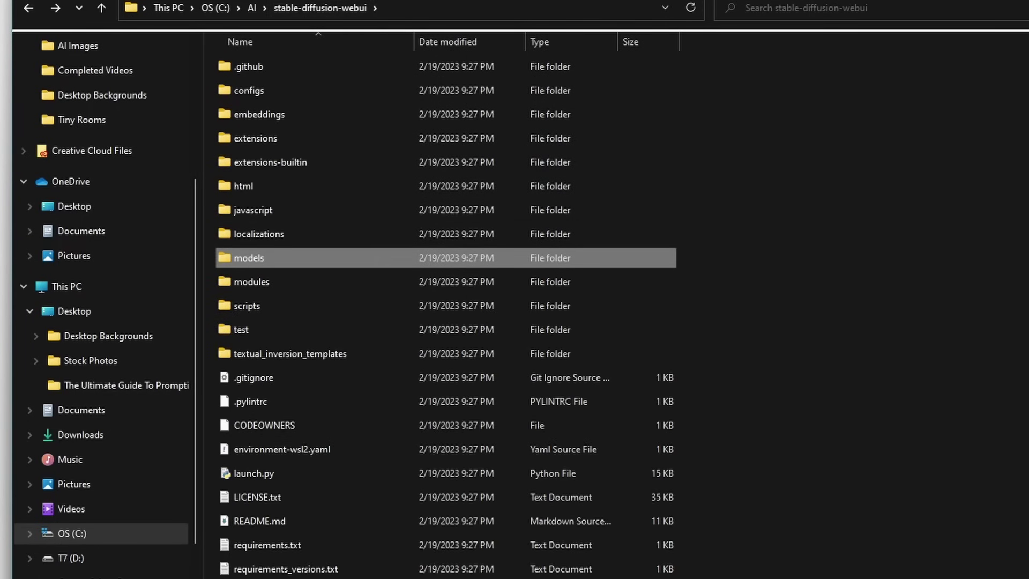
{"action": "scroll", "coordinate": [343, 440], "scroll_direction": "down", "scroll_amount": 2}
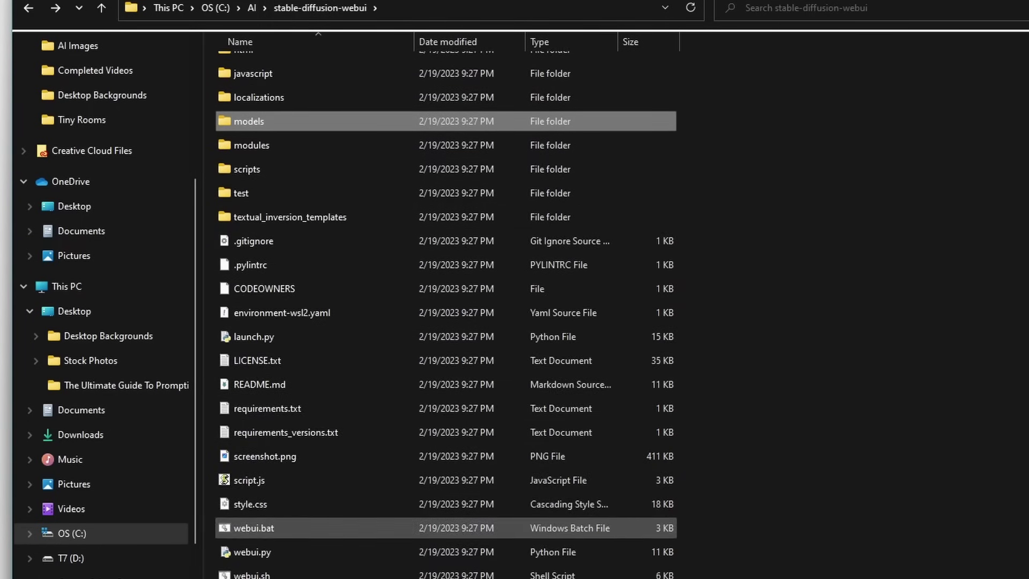
{"action": "left_click", "coordinate": [252, 578]}
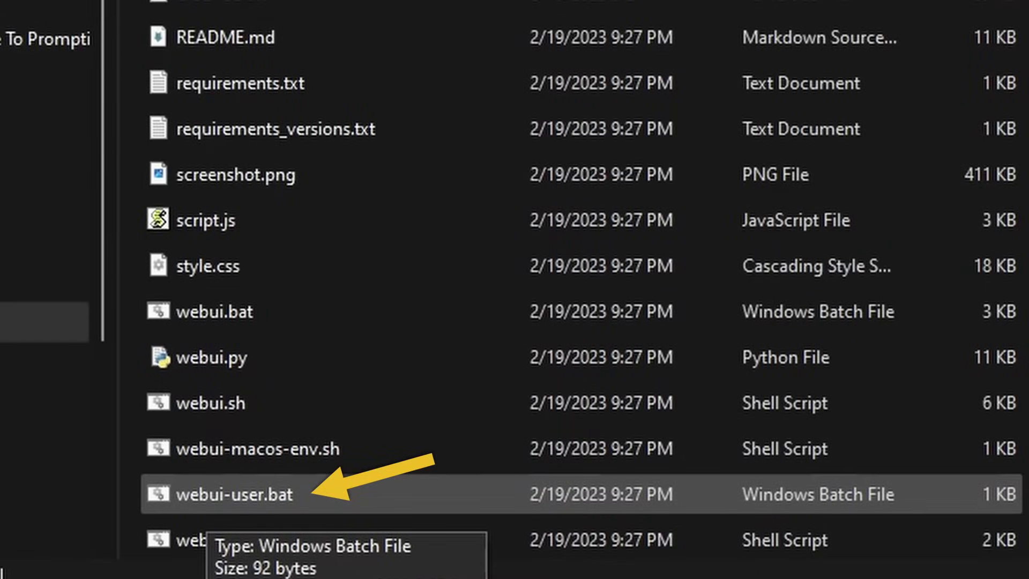
{"action": "left_click", "coordinate": [215, 509]}
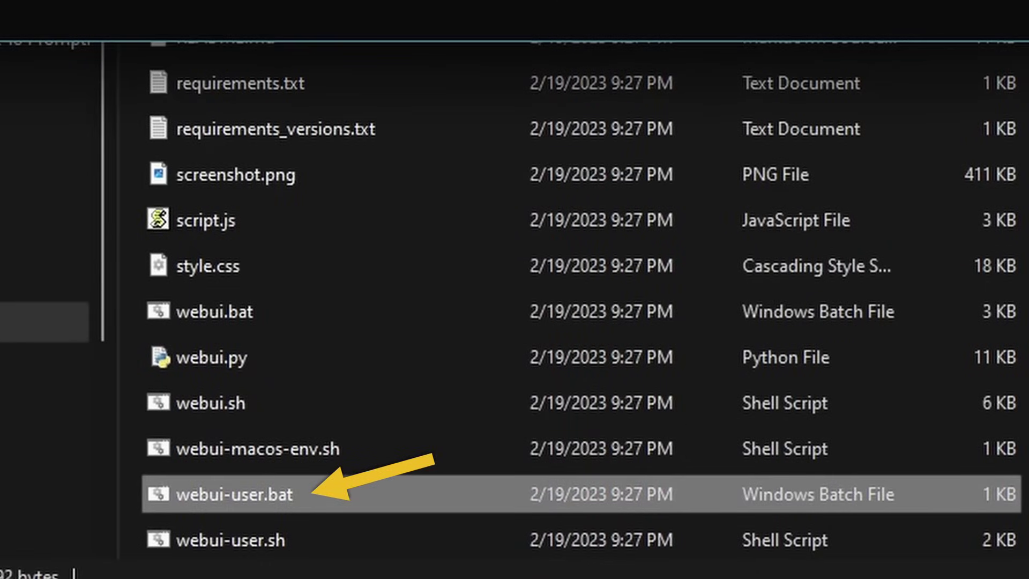
{"action": "key", "text": "Return"}
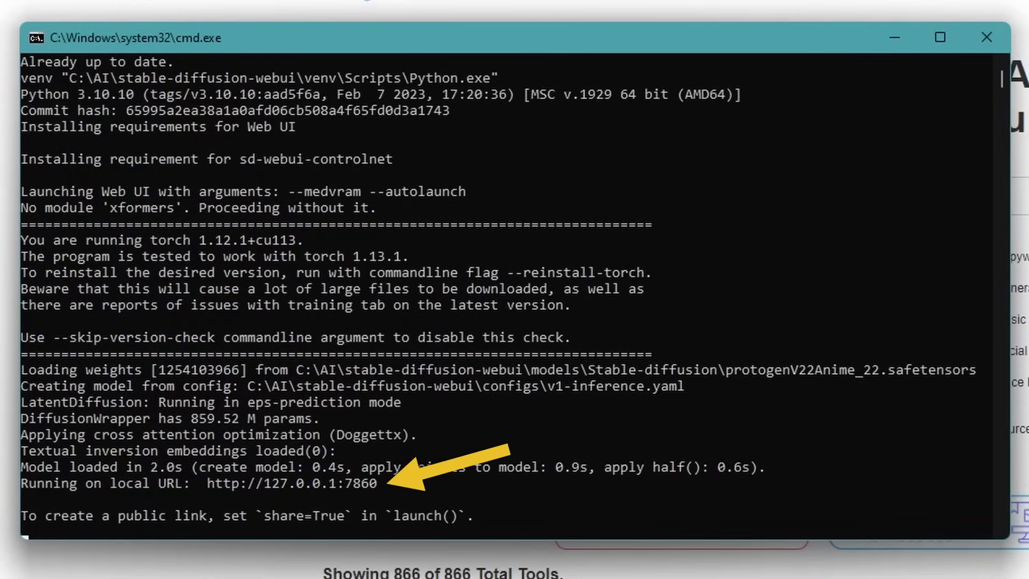
{"action": "left_click_drag", "start_coordinate": [207, 483], "coordinate": [384, 483]}
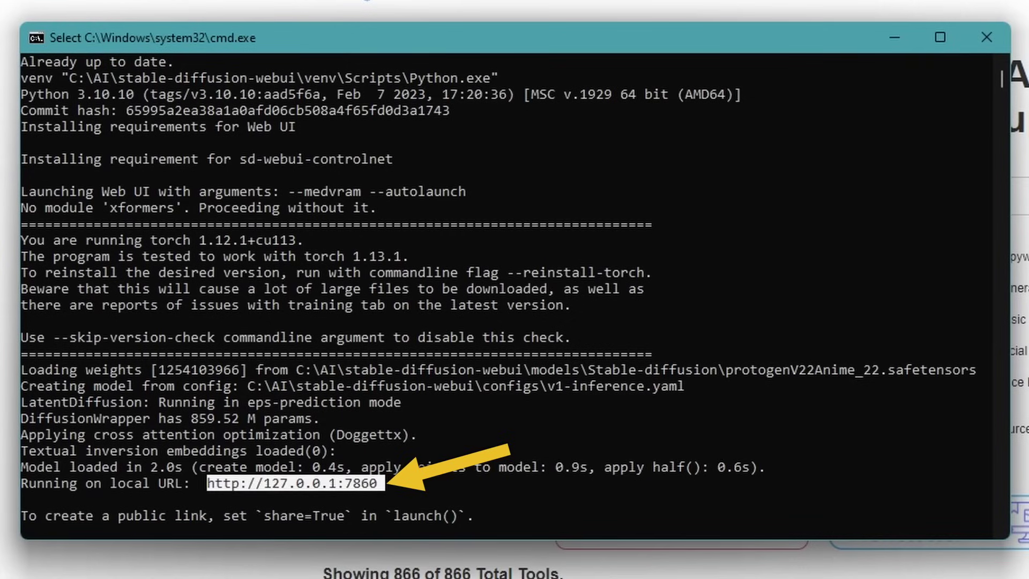
{"action": "key", "text": "ctrl+c"}
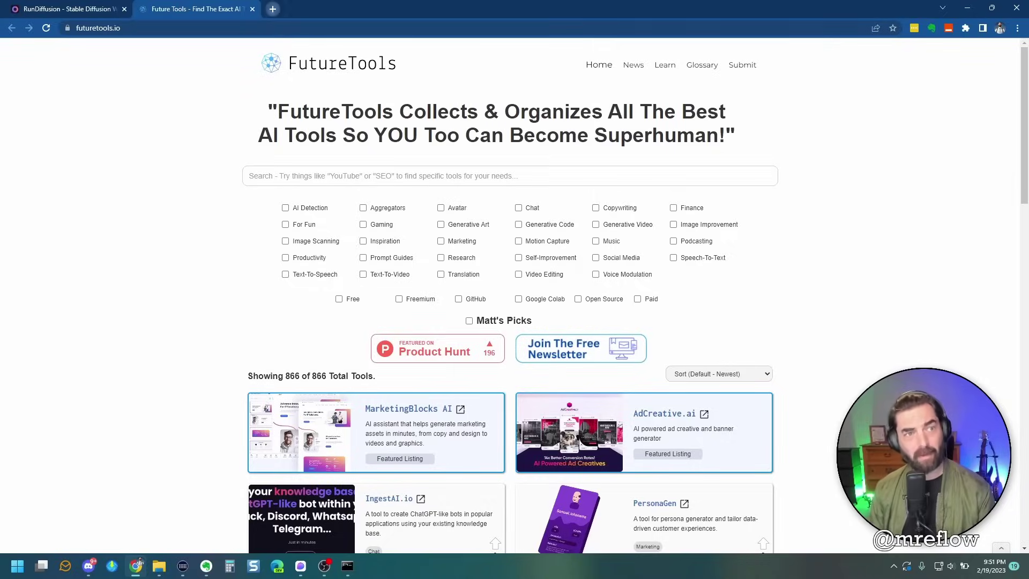
{"action": "left_click", "coordinate": [271, 10]}
{"action": "key", "text": "ctrl+v"}
{"action": "key", "text": "Return"}
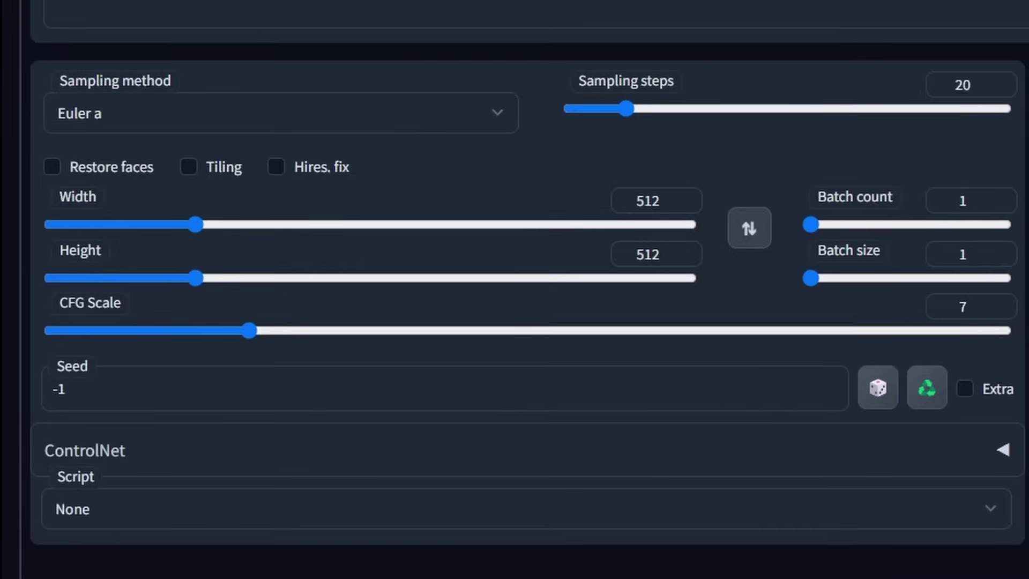
Set Batch size to 4 and generate from 'a photorealistic image of brad pitt covered in tattoos eating a baseball bat'
{"action": "left_click_drag", "start_coordinate": [811, 278], "coordinate": [893, 278]}
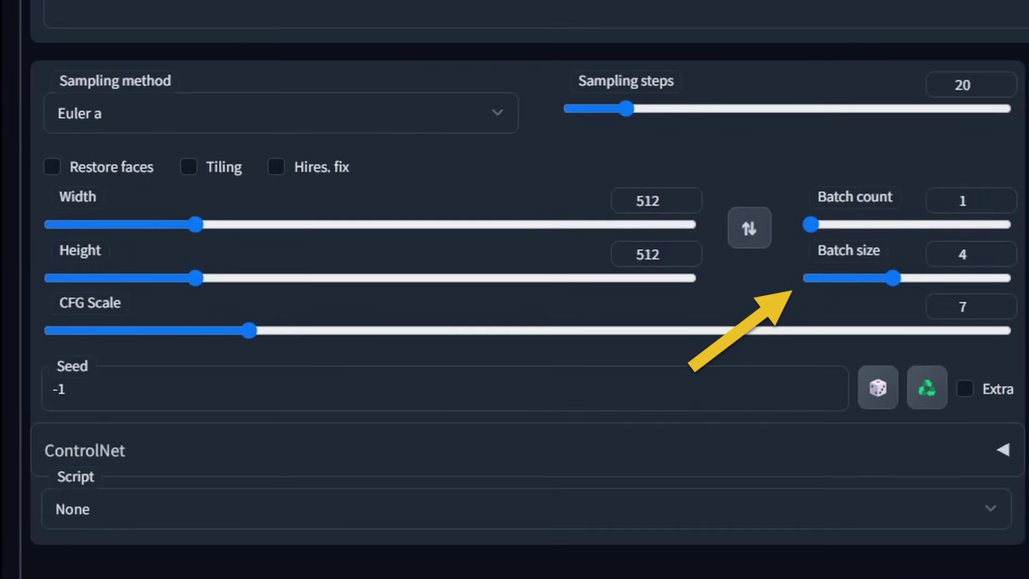
{"action": "type", "text": "a photorealist"}
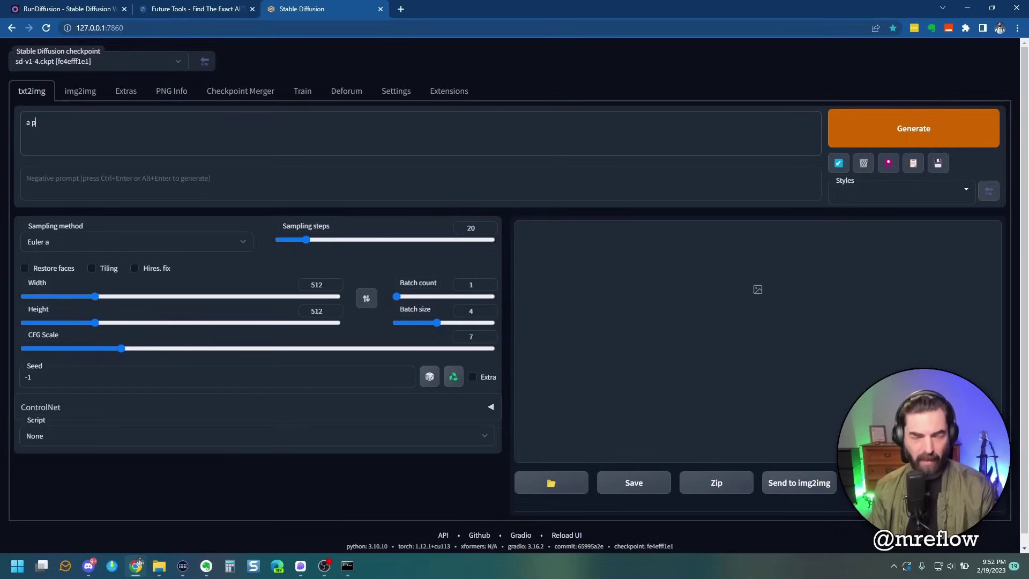
{"action": "type", "text": "ic image oif"}
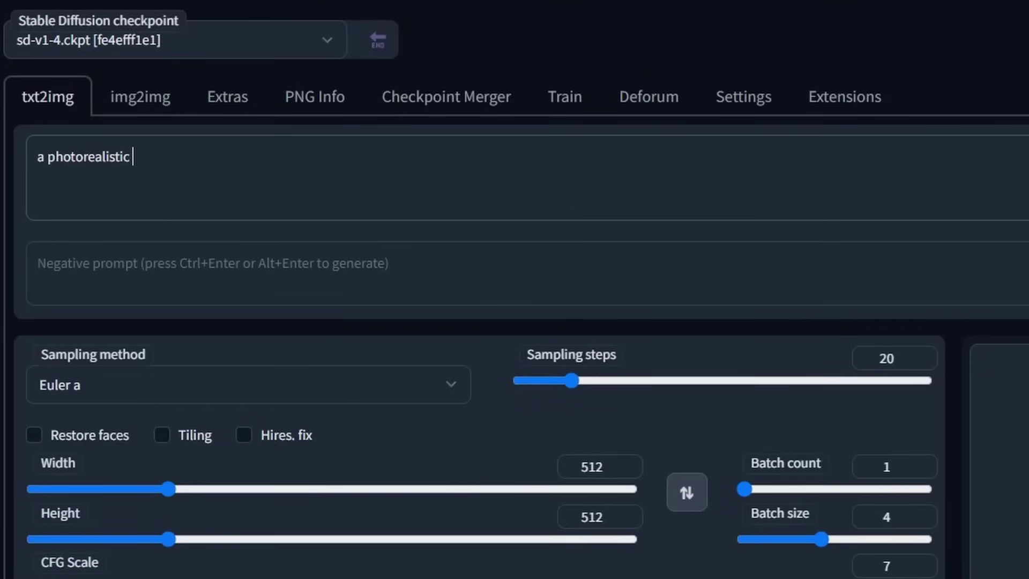
{"action": "key", "text": "BackSpace"}
{"action": "key", "text": "BackSpace"}
{"action": "type", "text": "f brad pitt covered in tattoos eating a baseball bat"}
{"action": "key", "text": "ctrl+Return"}
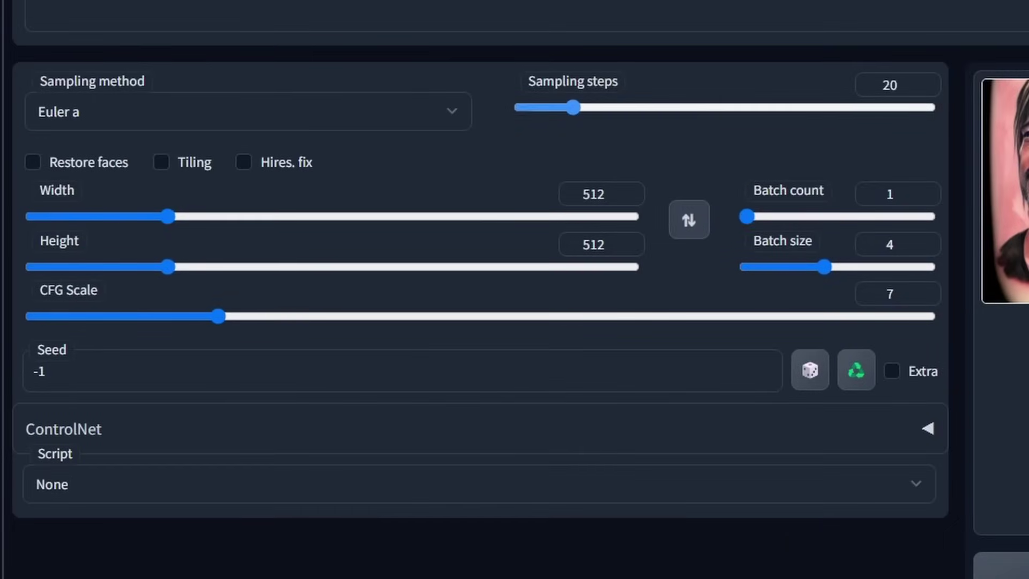
Set Sampling steps to 40, Sampling method to DDIM and CFG Scale to 13.5
{"action": "left_click_drag", "start_coordinate": [306, 240], "coordinate": [354, 240]}
{"action": "left_click_drag", "start_coordinate": [665, 107], "coordinate": [628, 108]}
{"action": "left_click", "coordinate": [246, 111]}
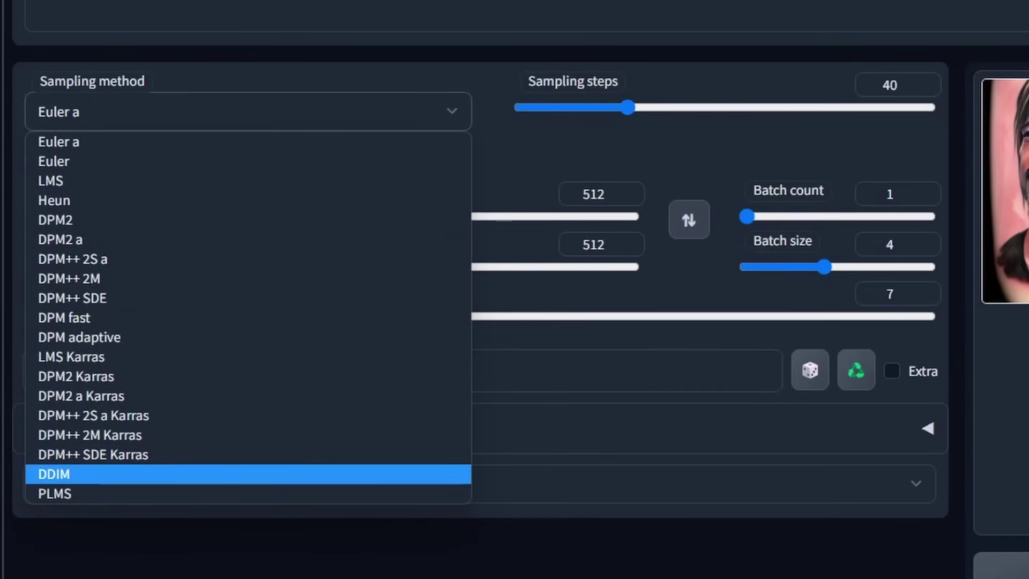
{"action": "left_click", "coordinate": [214, 475]}
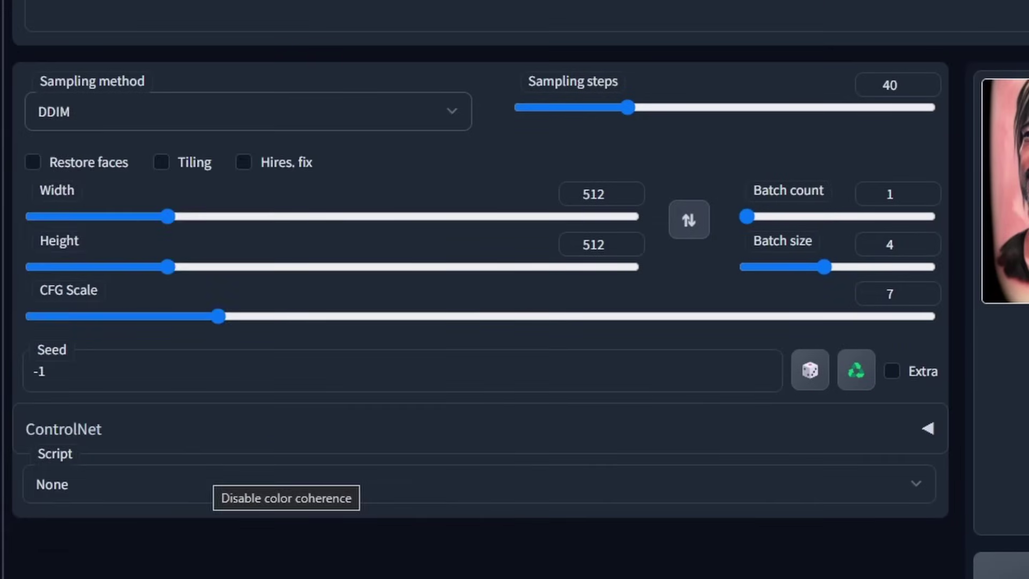
{"action": "left_click", "coordinate": [247, 111]}
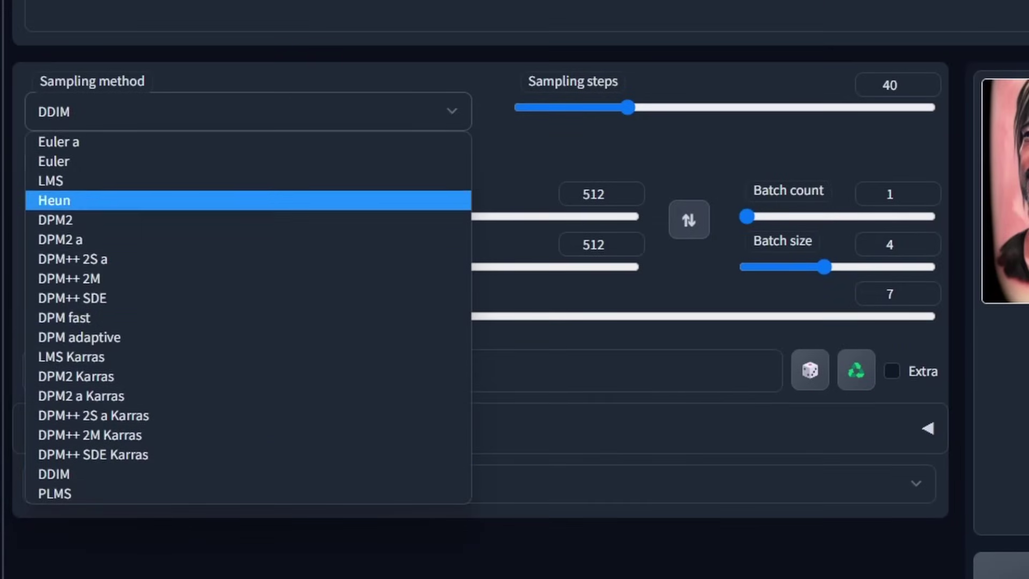
{"action": "key", "text": "Escape"}
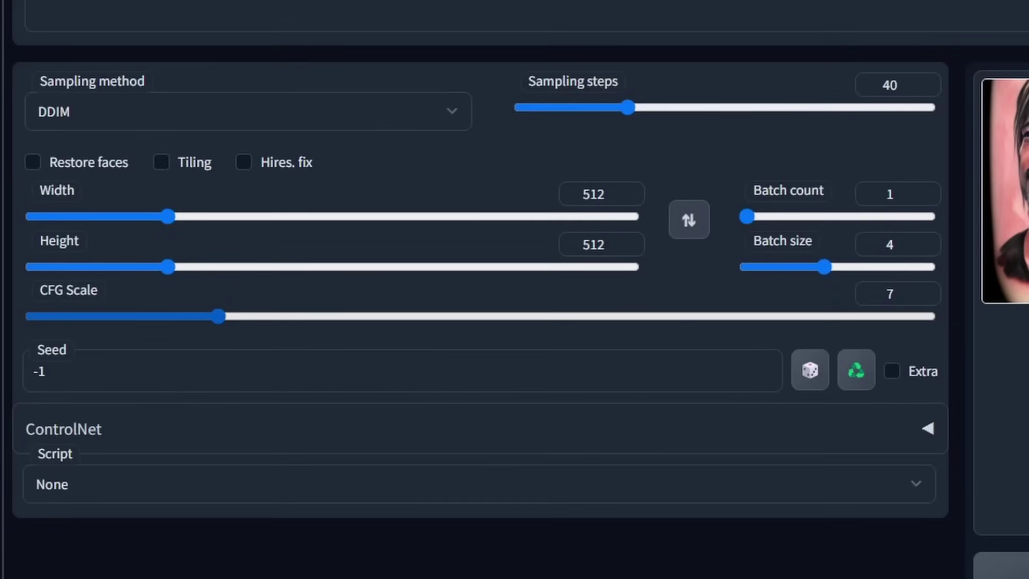
{"action": "left_click_drag", "start_coordinate": [218, 316], "coordinate": [434, 316]}
Nudge CFG Scale to 14, keep DDIM, and generate a new batch of four images
{"action": "left_click", "coordinate": [249, 111]}
{"action": "key", "text": "Escape"}
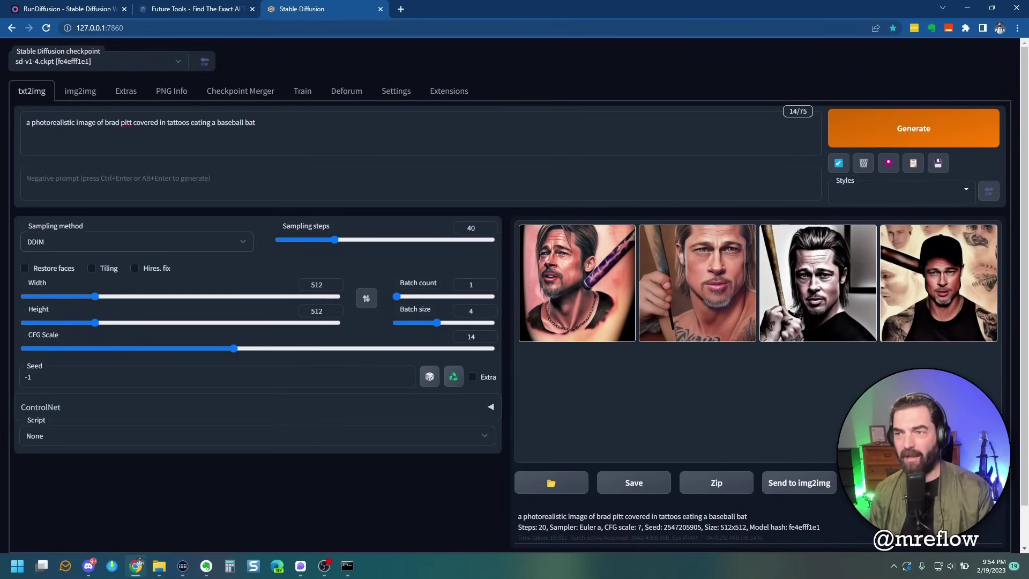
{"action": "left_click", "coordinate": [913, 128]}
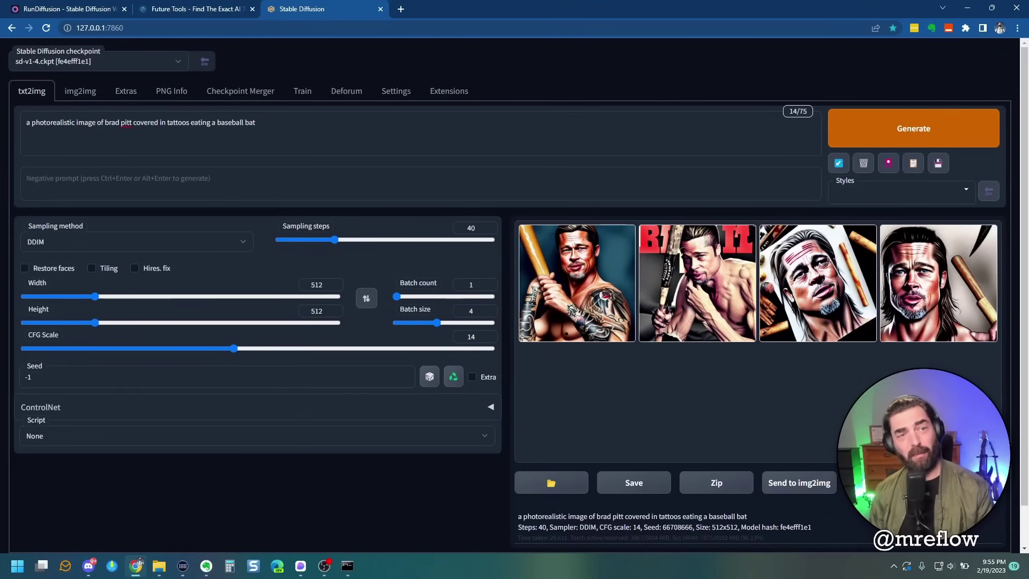
Switch to the RunDiffusion tab and go to its sign-in page via Get started
{"action": "key", "text": "ctrl+1"}
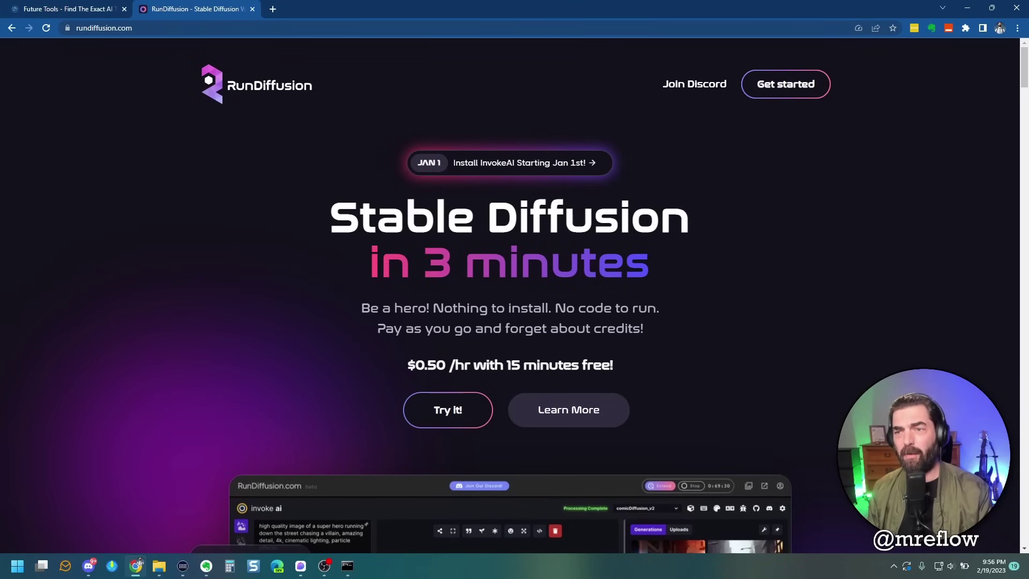
{"action": "left_click", "coordinate": [785, 84]}
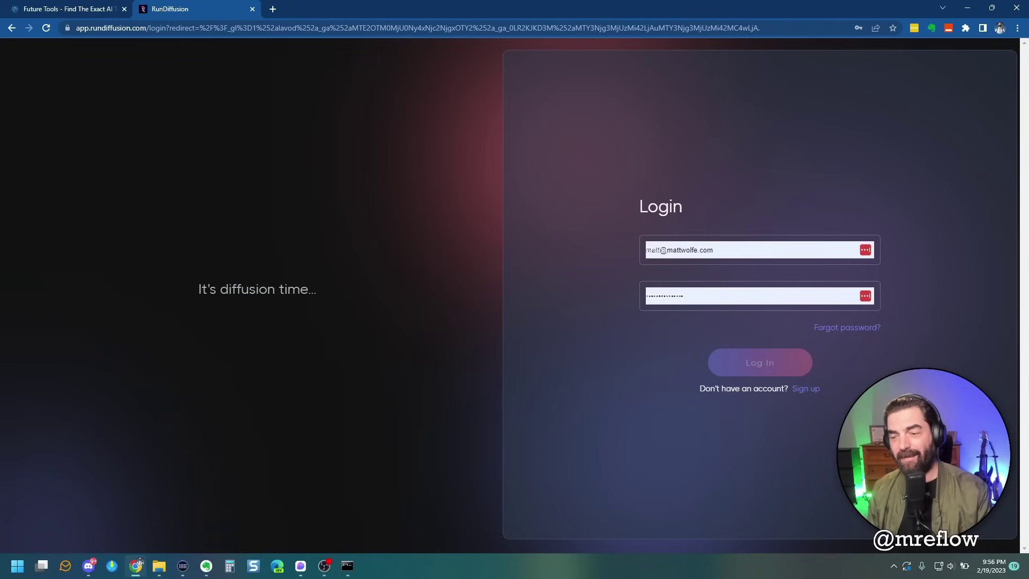
Log in to RunDiffusion and compare the SM, MD and LG session plans' speeds and prices
{"action": "left_click", "coordinate": [663, 249]}
{"action": "key", "text": "Return"}
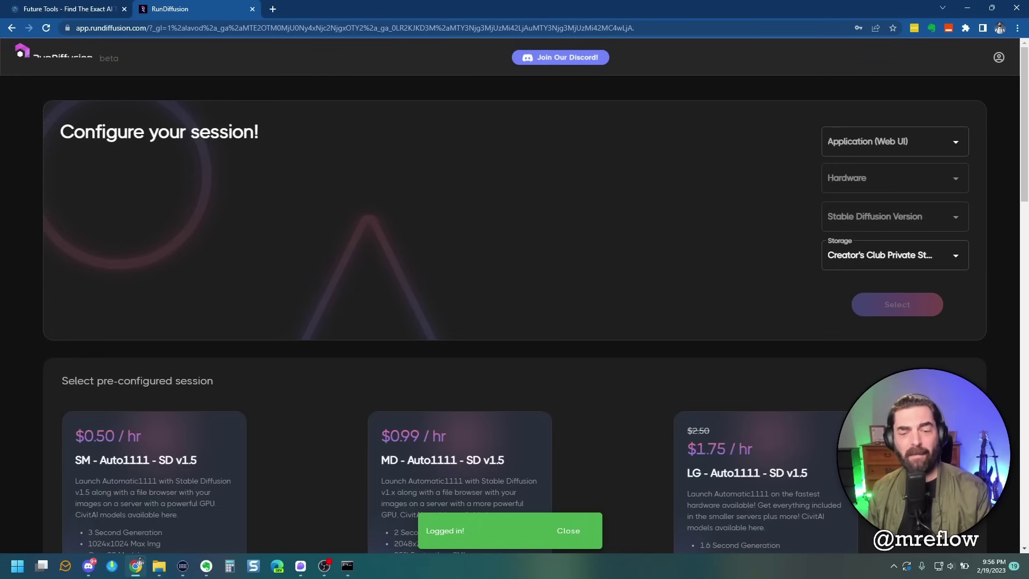
{"action": "scroll", "coordinate": [514, 322], "scroll_direction": "down", "scroll_amount": 4}
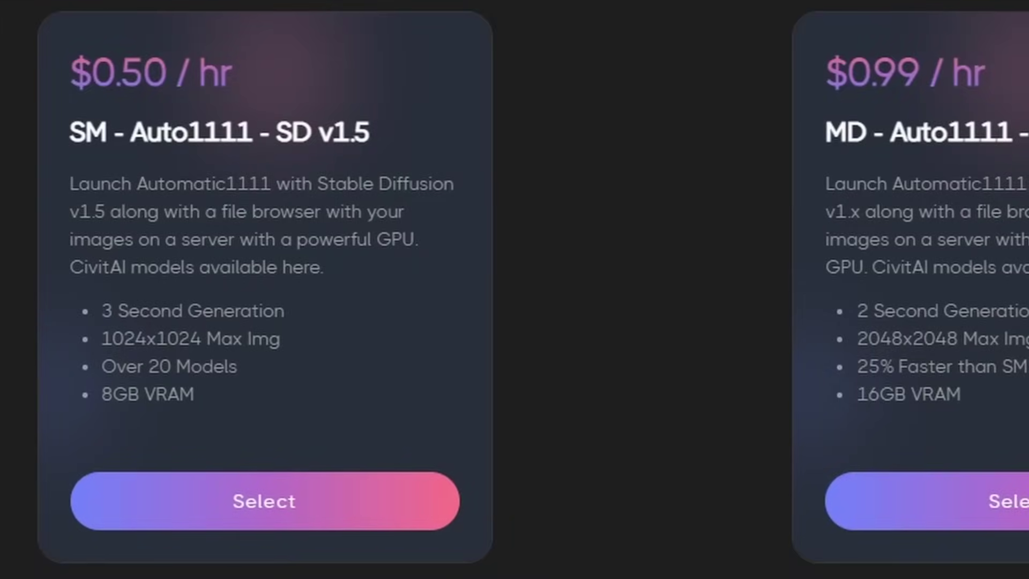
{"action": "left_click_drag", "start_coordinate": [102, 311], "coordinate": [285, 311]}
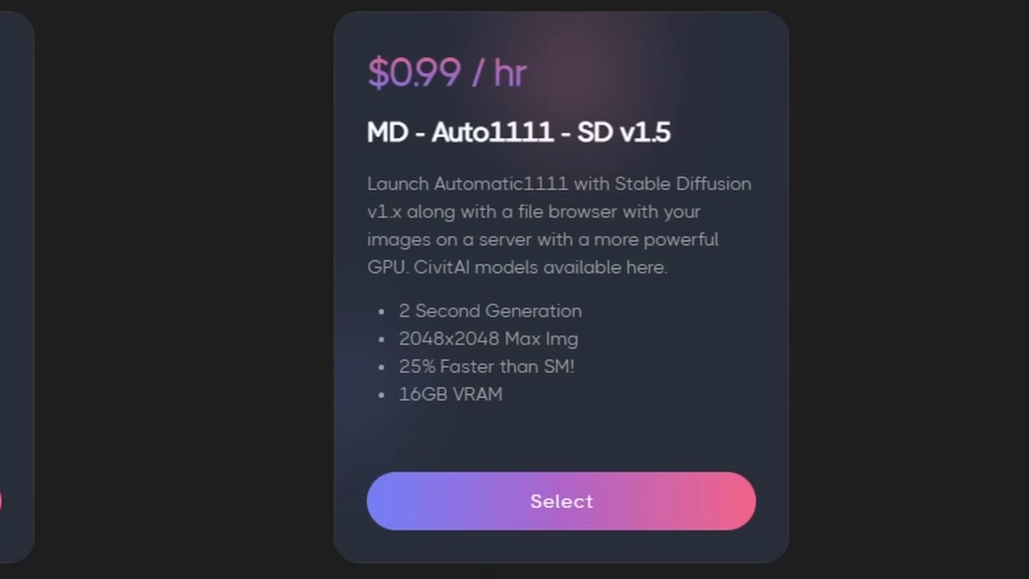
{"action": "left_click_drag", "start_coordinate": [857, 311], "coordinate": [1028, 310]}
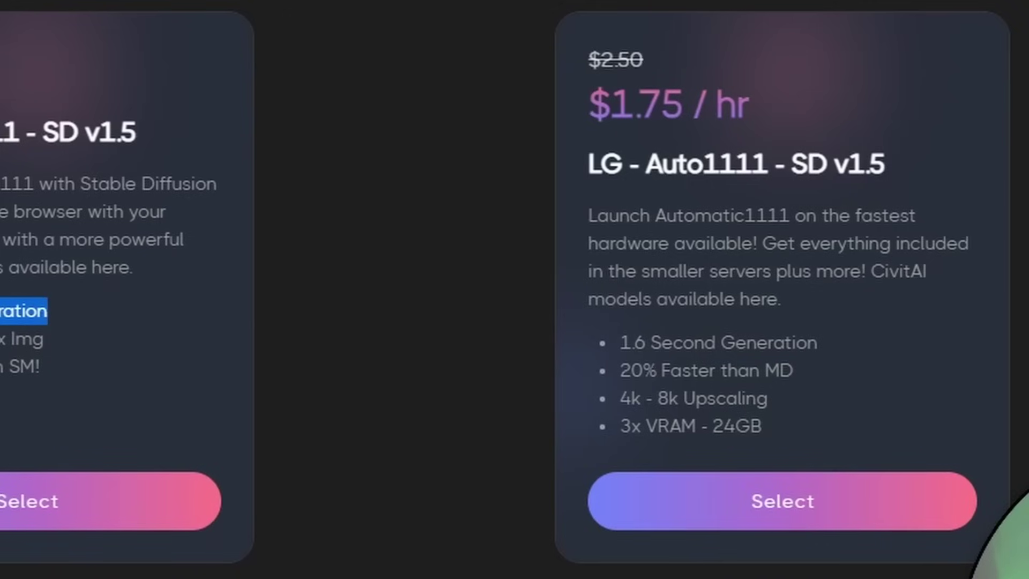
{"action": "left_click_drag", "start_coordinate": [589, 59], "coordinate": [643, 60]}
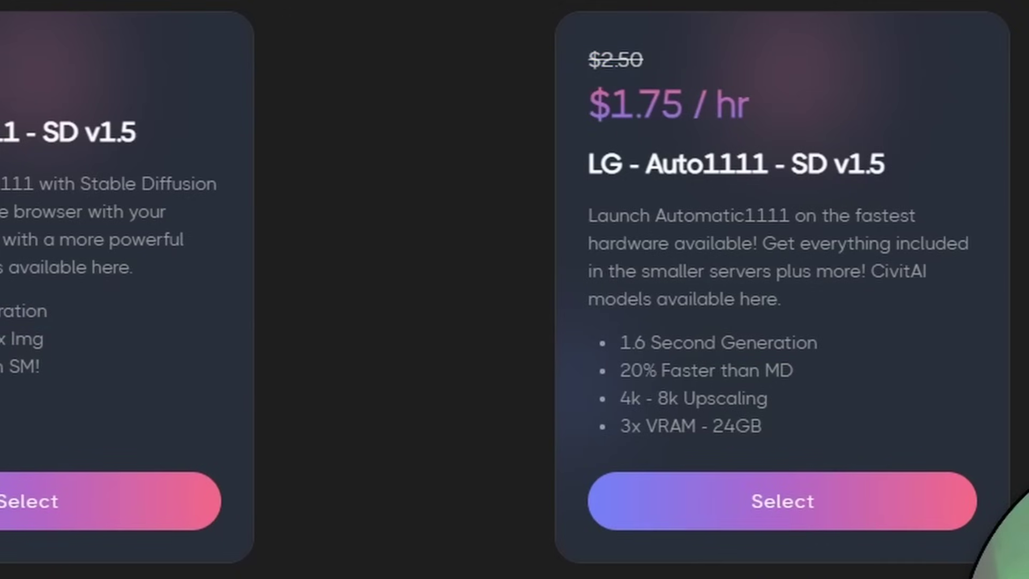
{"action": "left_click_drag", "start_coordinate": [620, 343], "coordinate": [792, 342]}
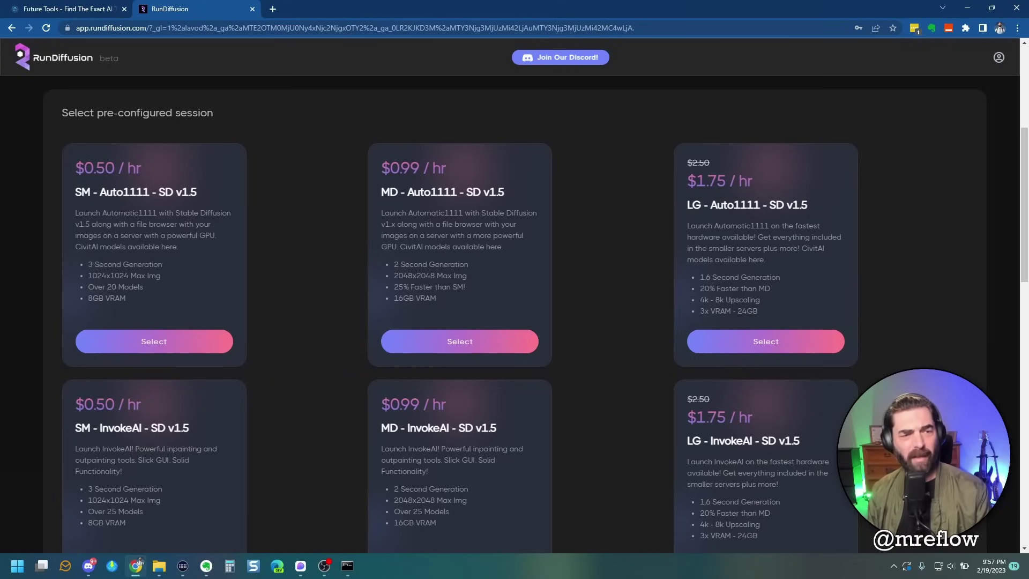
Select the SM - Auto1111 plan, keep 1 hour, and launch the session
{"action": "left_click", "coordinate": [203, 348]}
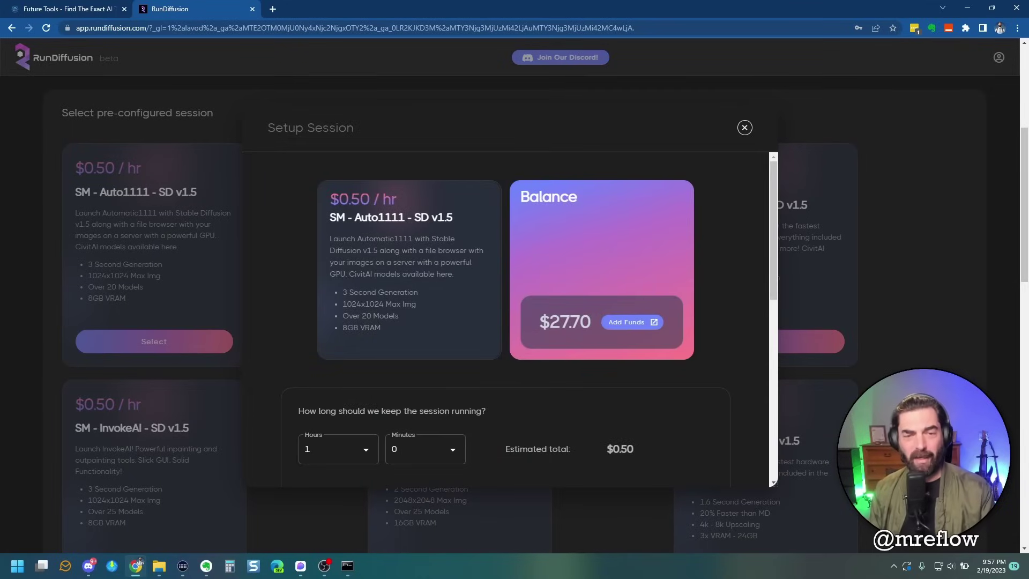
{"action": "scroll", "coordinate": [506, 322], "scroll_direction": "down", "scroll_amount": 2}
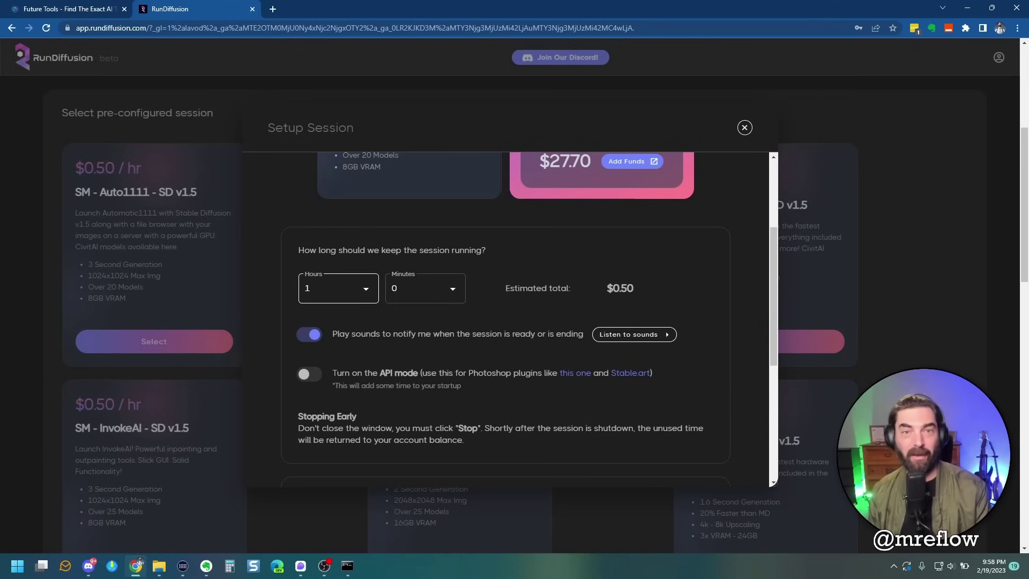
{"action": "scroll", "coordinate": [343, 290], "scroll_direction": "down", "scroll_amount": 5}
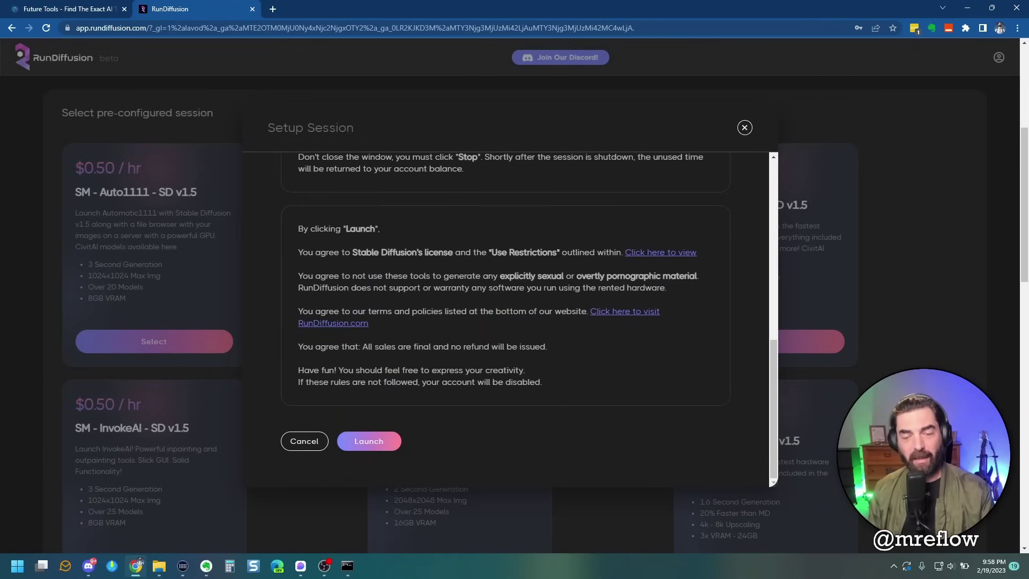
{"action": "left_click", "coordinate": [369, 441]}
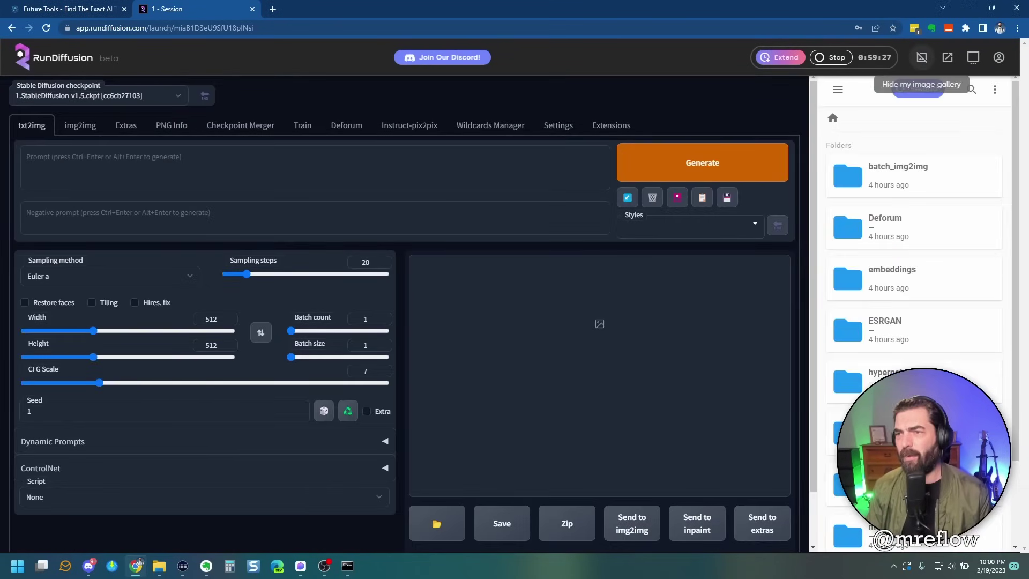
Hide the file browser and load the anything-v3-full.safetensors checkpoint
{"action": "left_click", "coordinate": [921, 58]}
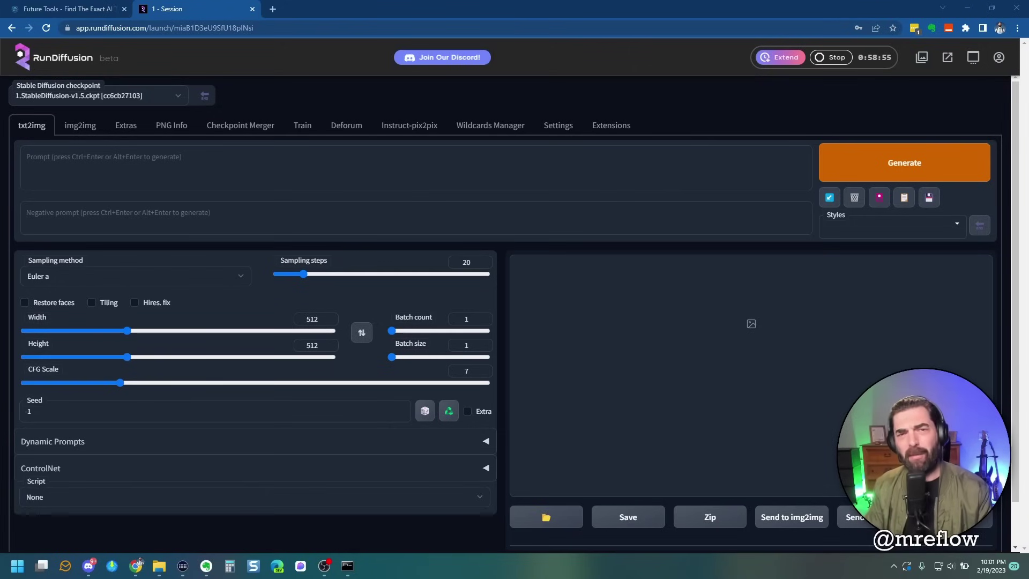
{"action": "left_click", "coordinate": [99, 96]}
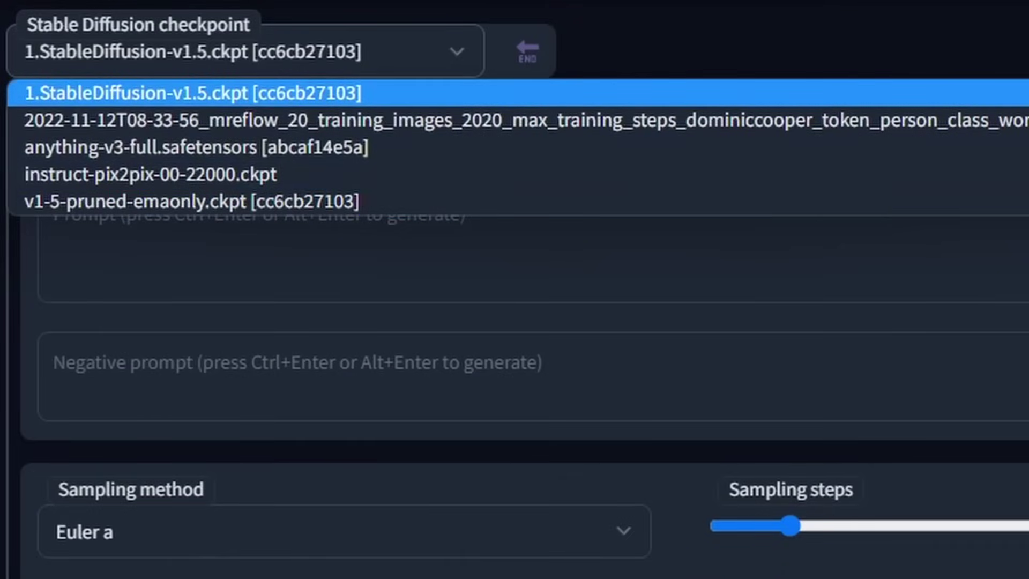
{"action": "key", "text": "Down"}
{"action": "key", "text": "Down"}
{"action": "key", "text": "Down"}
{"action": "key", "text": "Down"}
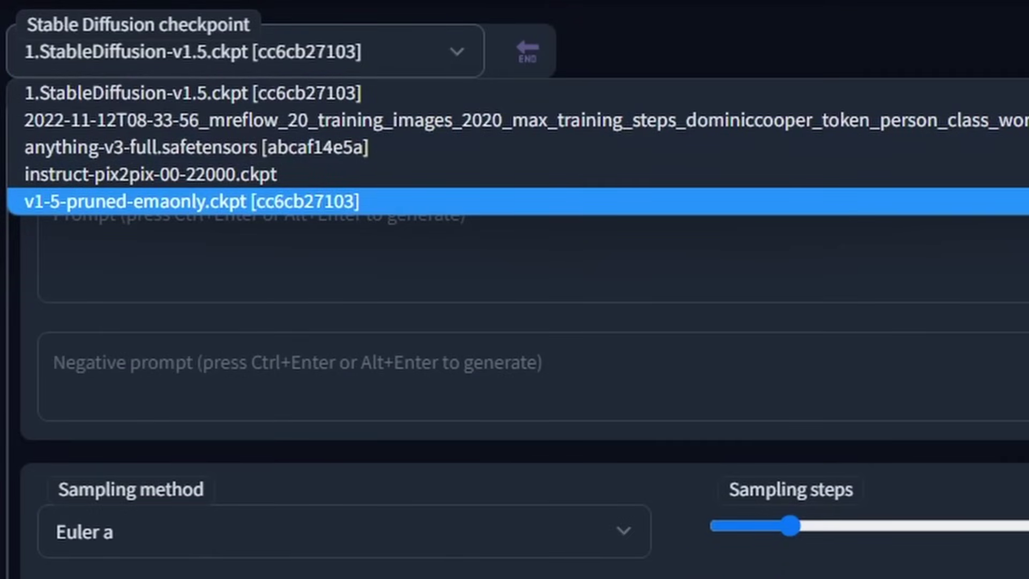
{"action": "key", "text": "Down"}
{"action": "key", "text": "Down"}
{"action": "key", "text": "Down"}
{"action": "key", "text": "Down"}
{"action": "key", "text": "Up"}
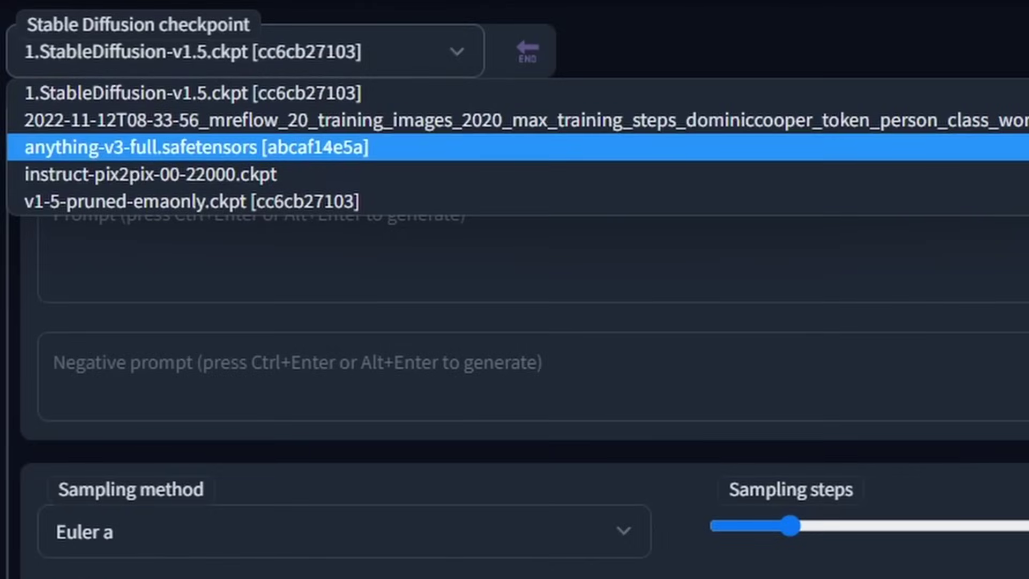
{"action": "key", "text": "Return"}
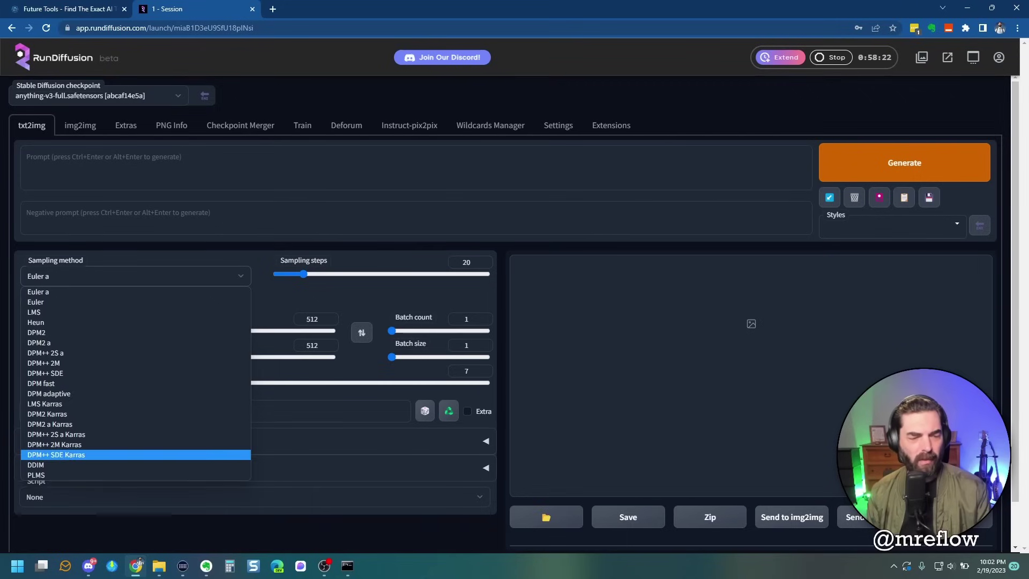
Set the sampling method to DDIM and the batch size to 4
{"action": "key", "text": "Down"}
{"action": "key", "text": "Return"}
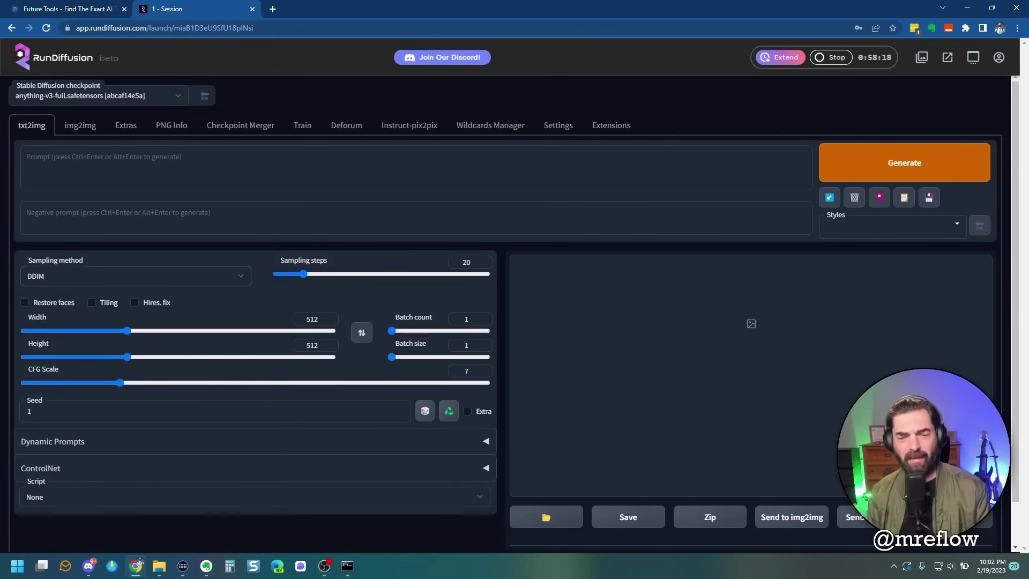
{"action": "left_click_drag", "start_coordinate": [391, 357], "coordinate": [418, 357]}
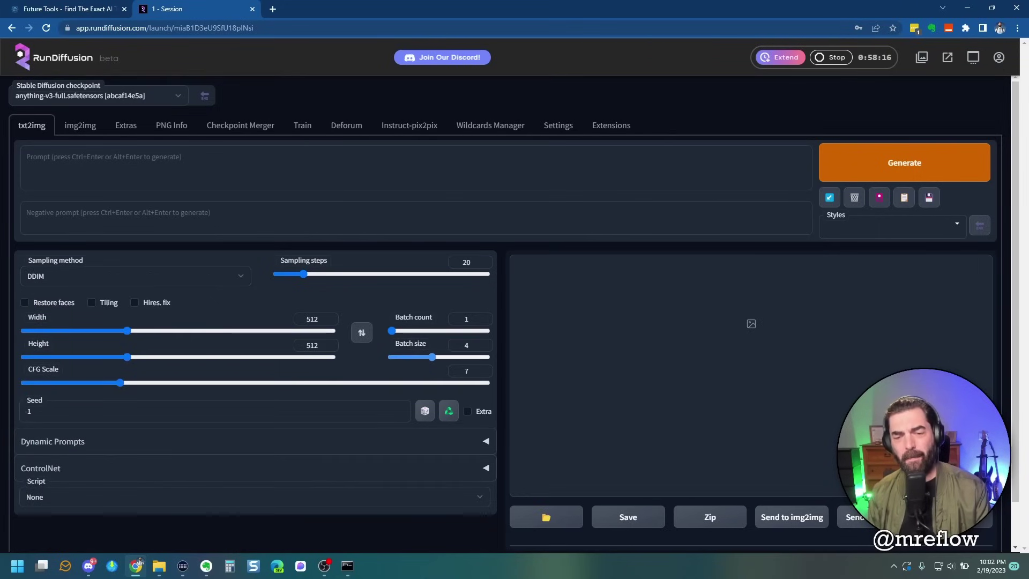
Generate from the prompt 'a watercolor illustration of a wolf in the forest eating tacos, realistic, high defin…'
{"action": "type", "text": "a wate"}
{"action": "type", "text": "rcolor illust"}
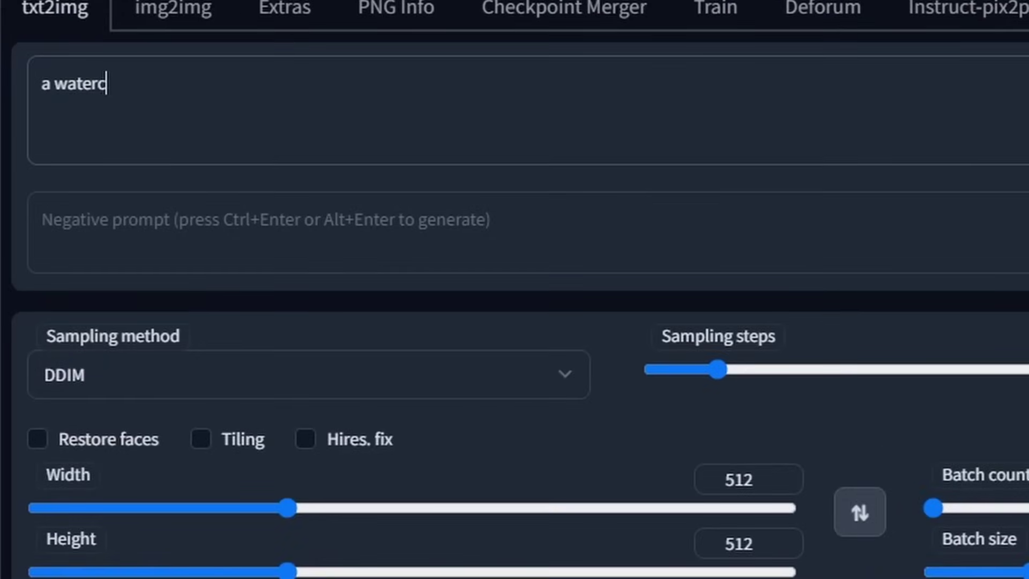
{"action": "type", "text": "ration of a "}
{"action": "type", "text": "wolf in the forest"}
{"action": "type", "text": " eating tacos"}
{"action": "type", "text": ", realistic, high definition, tre"}
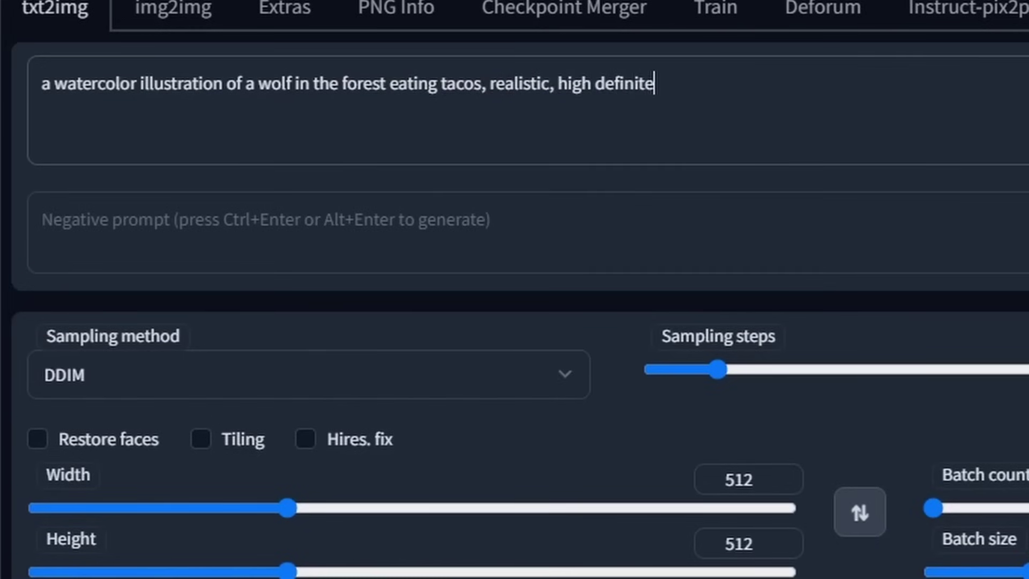
{"action": "type", "text": "nding on artst"}
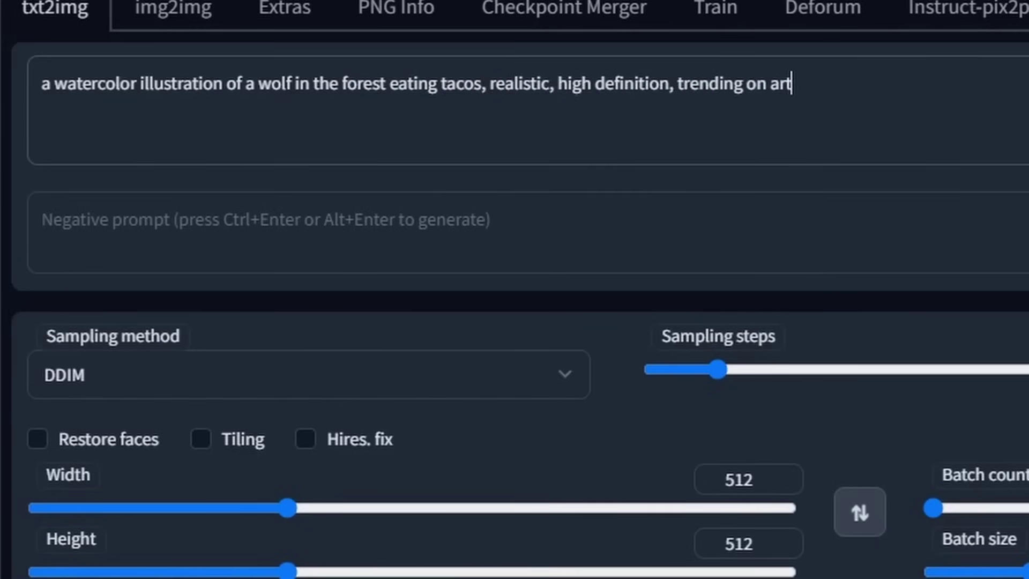
{"action": "type", "text": "ation"}
{"action": "key", "text": "ctrl+Return"}
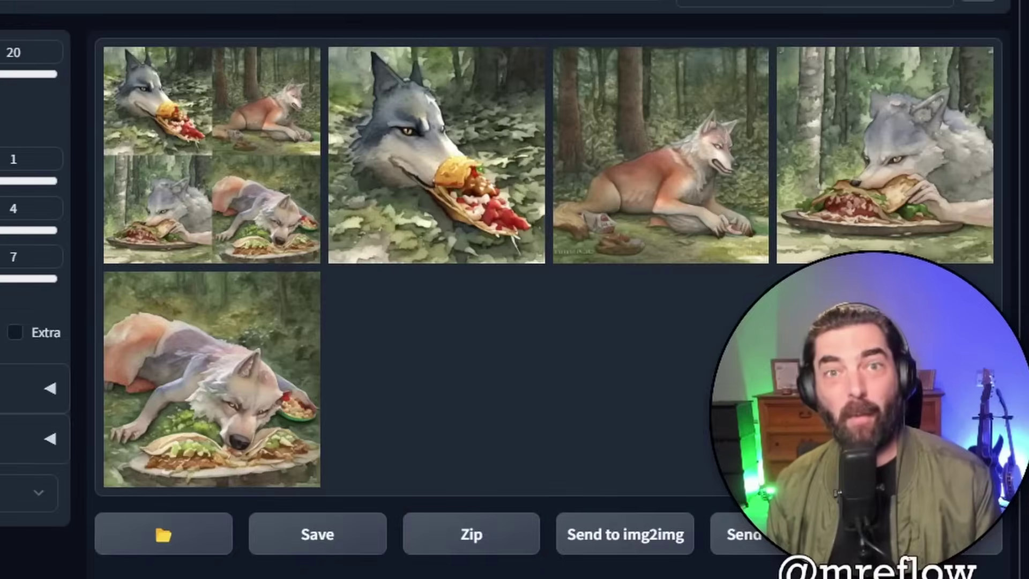
Open the first wolf-and-tacos image full size, then advance to the next one
{"action": "left_click", "coordinate": [689, 316]}
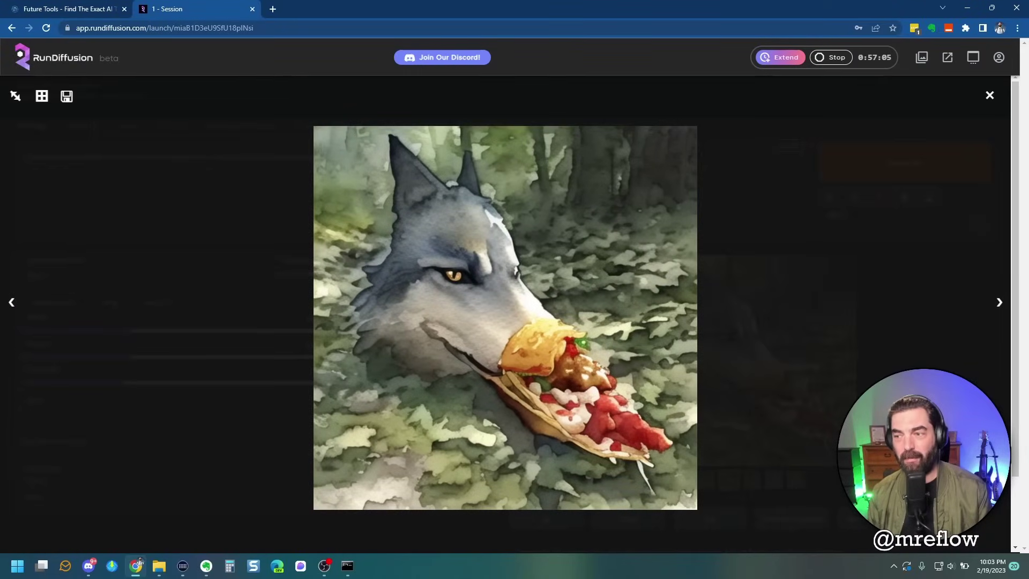
{"action": "left_click", "coordinate": [1000, 302]}
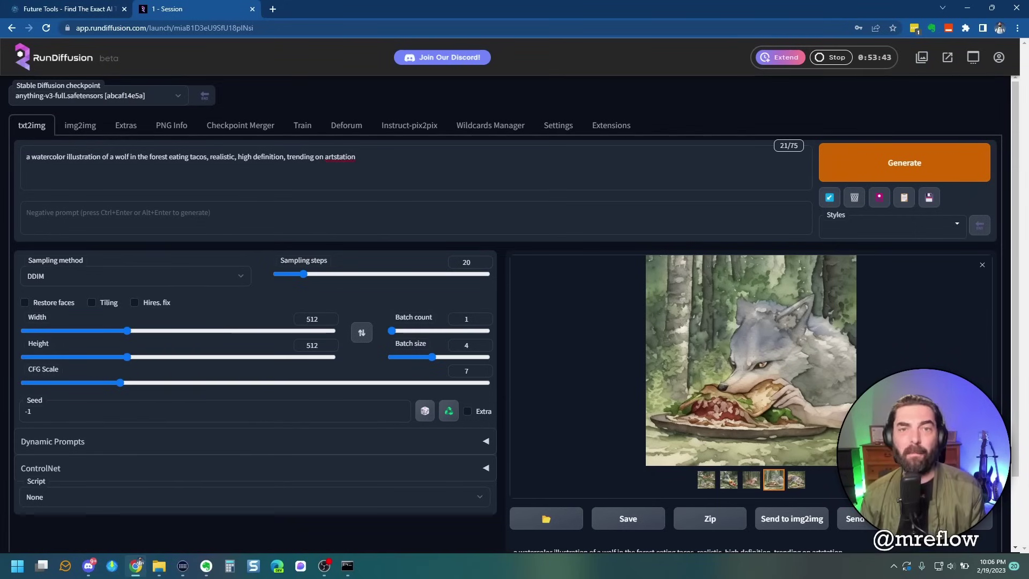
On FutureTools, apply the Matt's Picks filter and highlight the 132 of 866 tools count
{"action": "key", "text": "ctrl+Tab"}
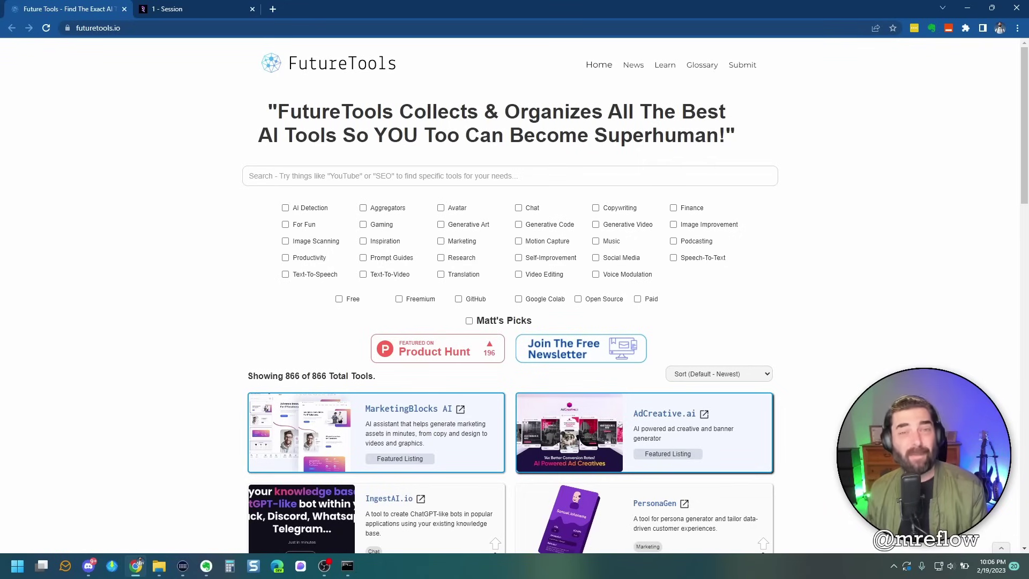
{"action": "left_click", "coordinate": [469, 320]}
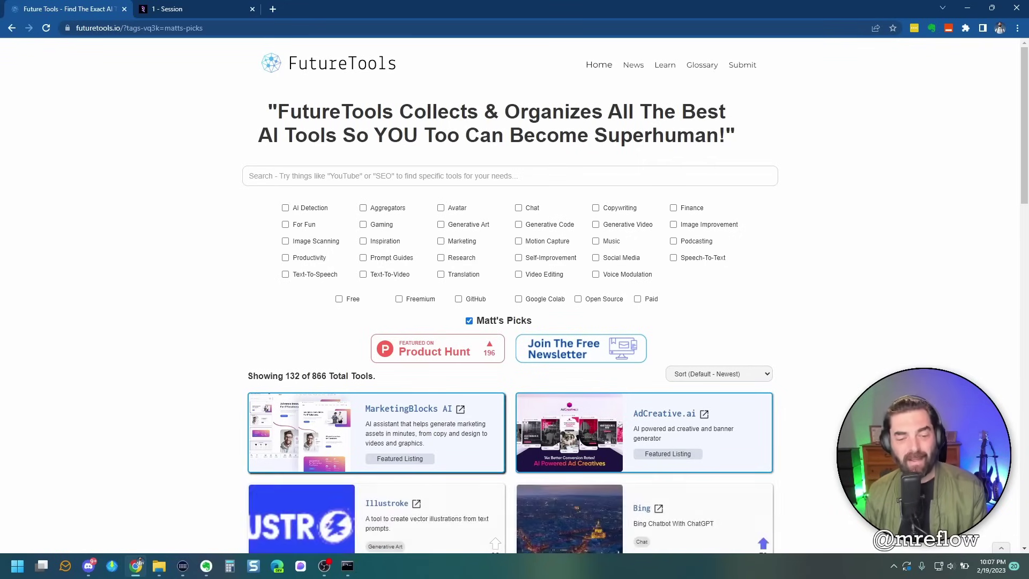
{"action": "scroll", "coordinate": [514, 300], "scroll_direction": "down", "scroll_amount": 1}
{"action": "left_click_drag", "start_coordinate": [285, 322], "coordinate": [338, 322]}
{"action": "left_click", "coordinate": [338, 323]}
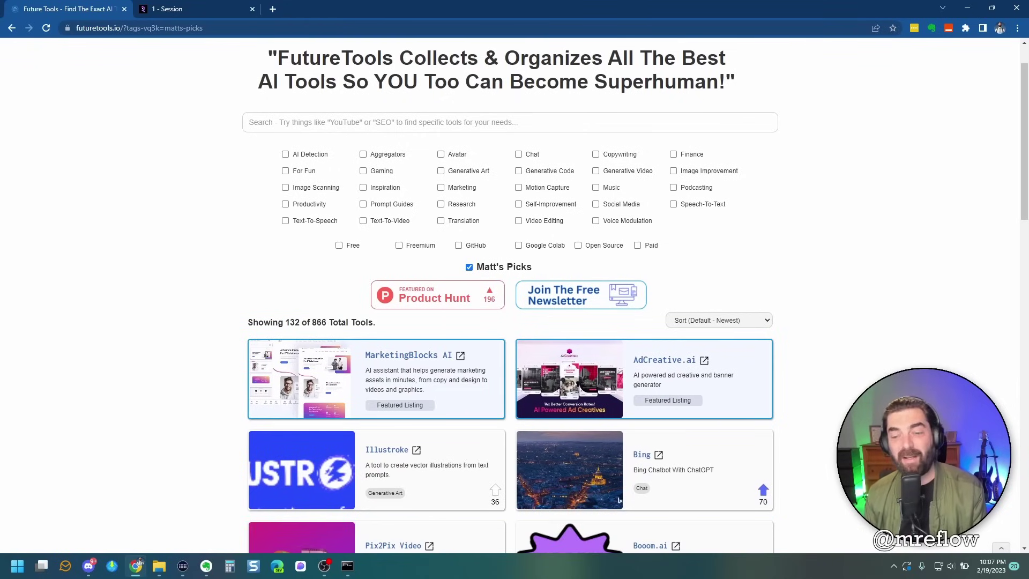
Open the Future Tools Weekly beehiiv subscribe page via 'Join The Free Newsletter'
{"action": "left_click", "coordinate": [581, 294]}
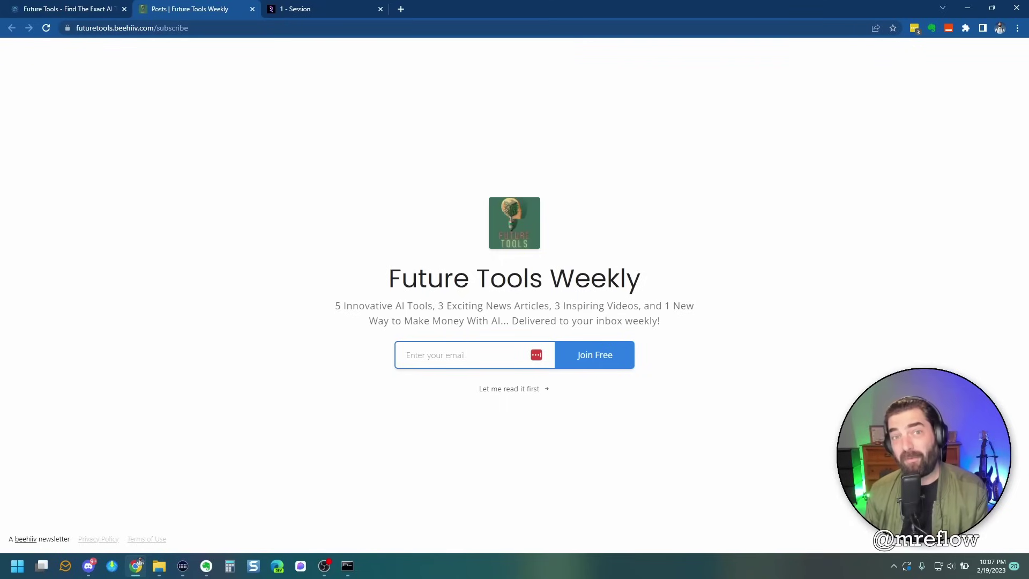